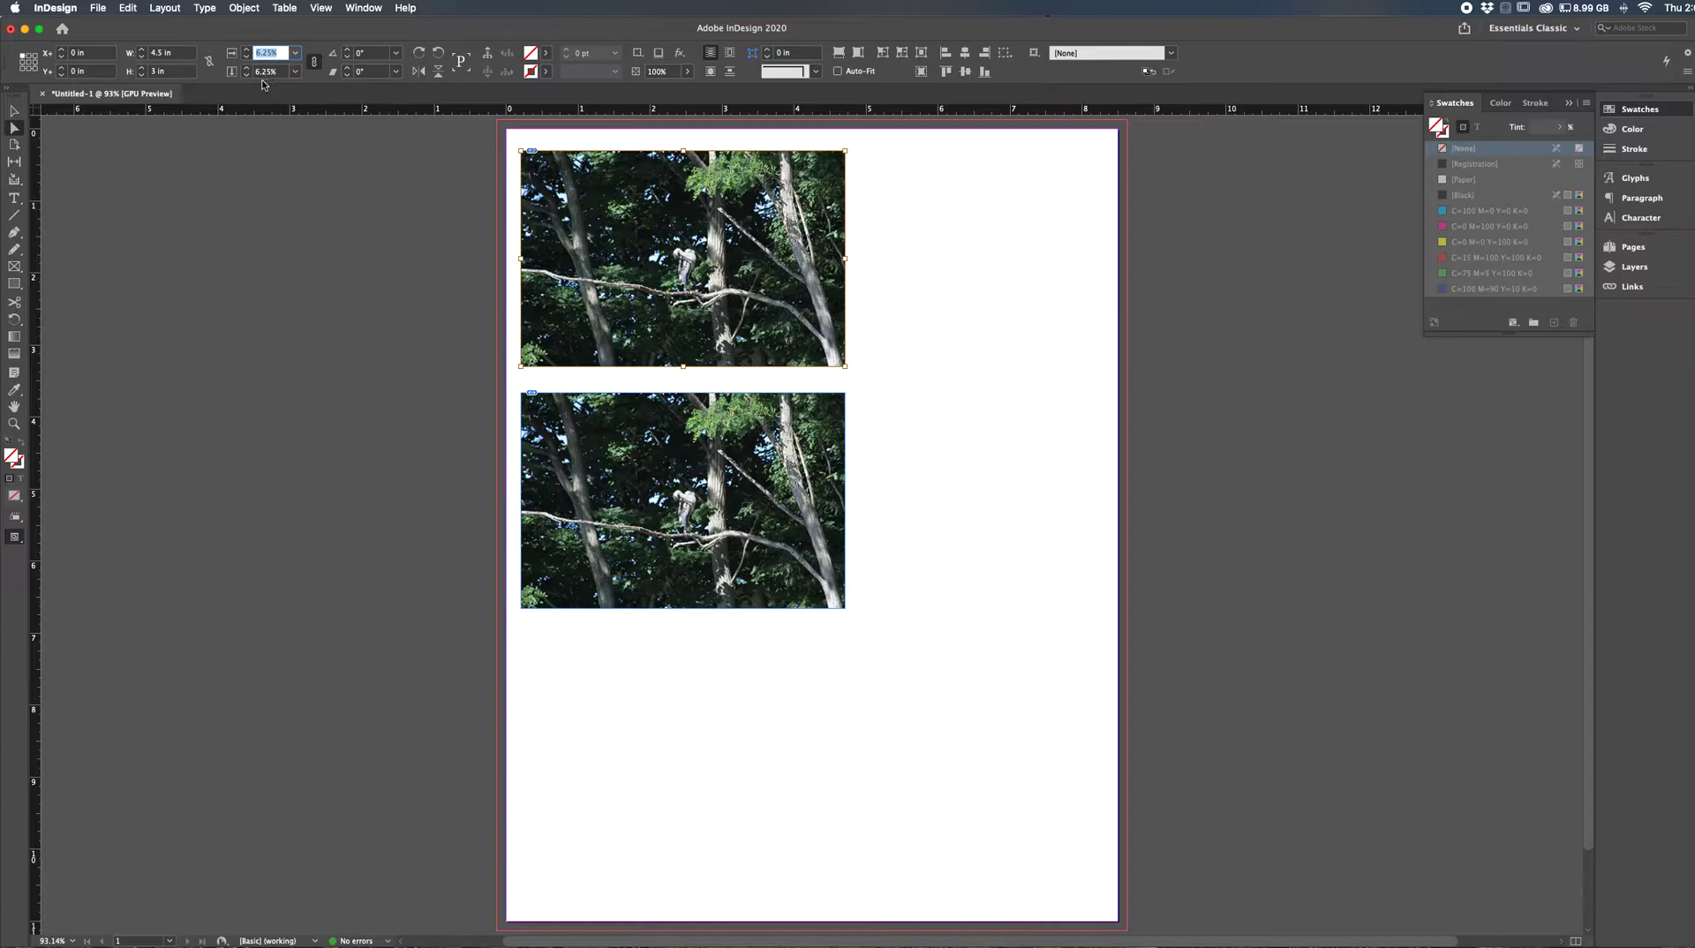
- Set the upper photo's horizontal and vertical scale within its frame to 45%
{"action": "type", "text": "45"}
{"action": "double_click", "coordinate": [262, 54]}
{"action": "left_click", "coordinate": [276, 74]}
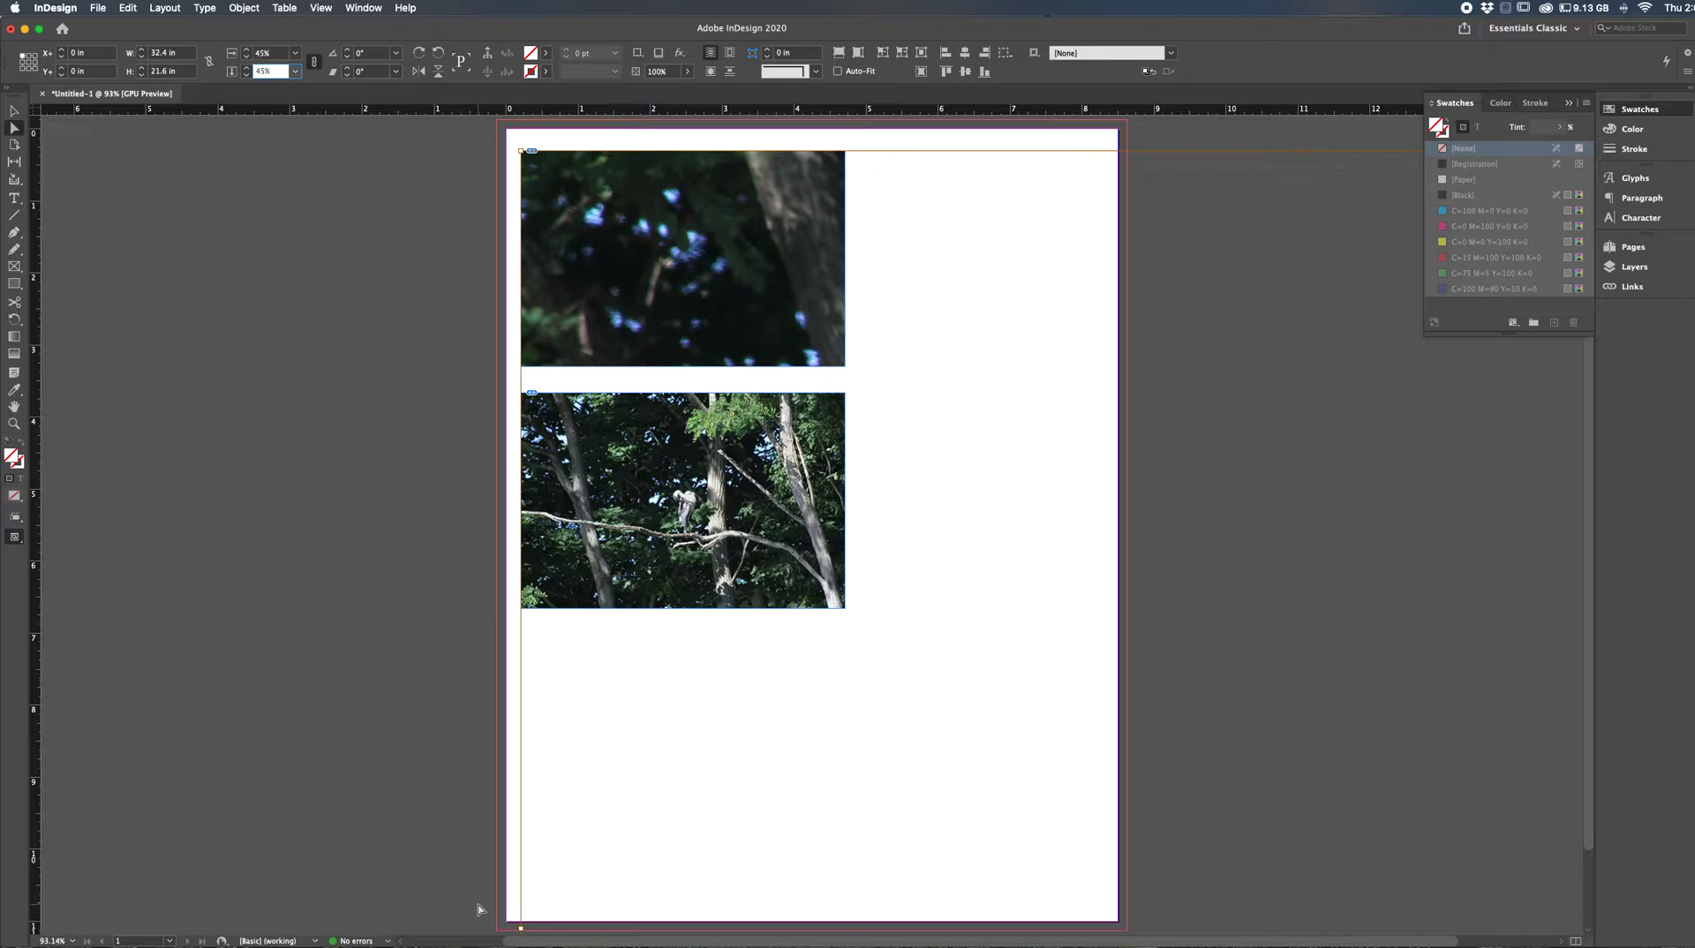
- Reduce the upper photo's scale within its frame to 15% in both directions
{"action": "left_click", "coordinate": [264, 53]}
{"action": "double_click", "coordinate": [261, 53]}
{"action": "type", "text": "15"}
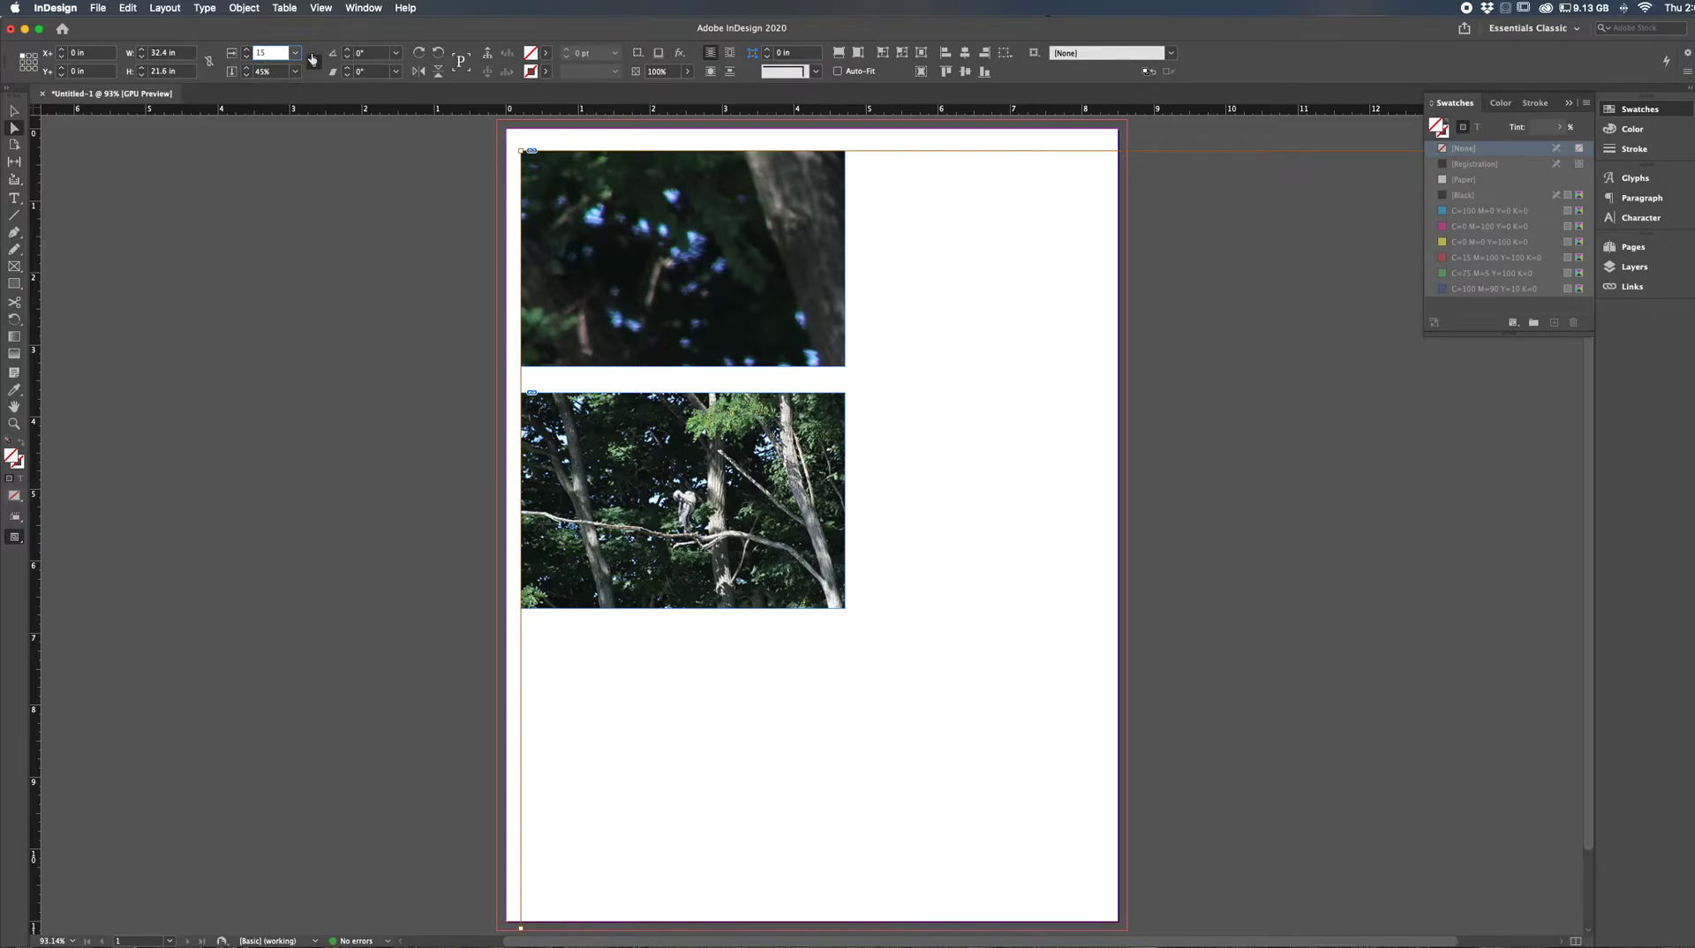
{"action": "key", "text": "Tab"}
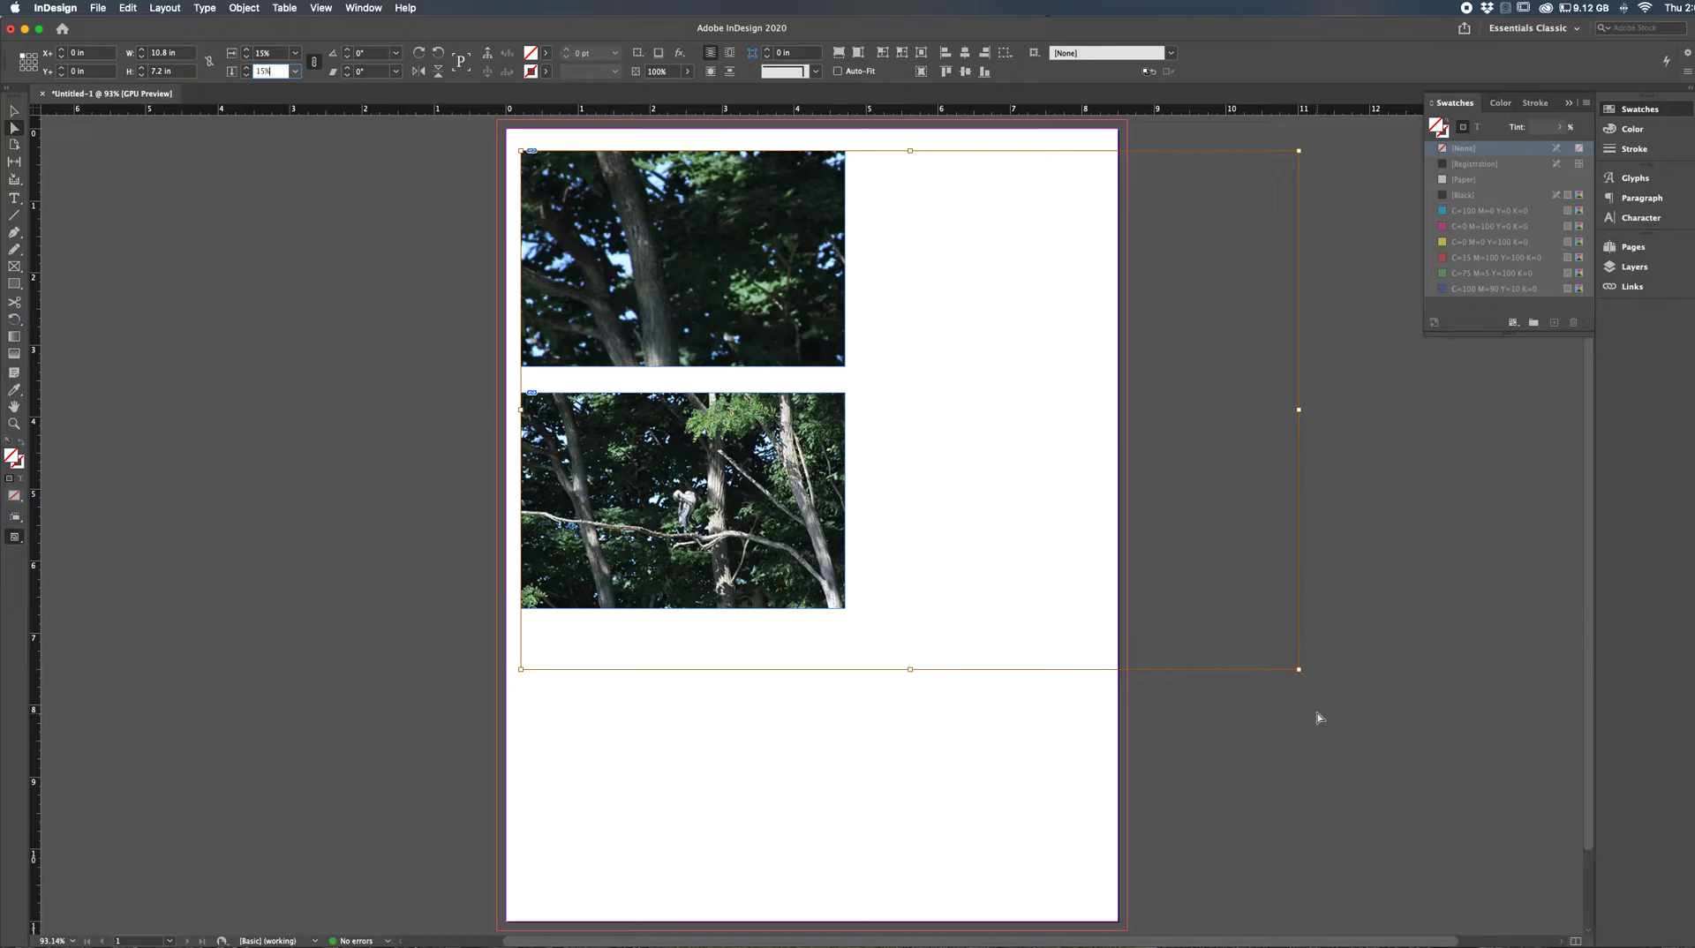
- Try shrinking the upper photo by its lower-right corner, and undo the image scaling changes
{"action": "left_click", "coordinate": [1299, 670]}
{"action": "left_click_drag", "start_coordinate": [1299, 670], "coordinate": [942, 431]}
{"action": "key", "text": "super+z"}
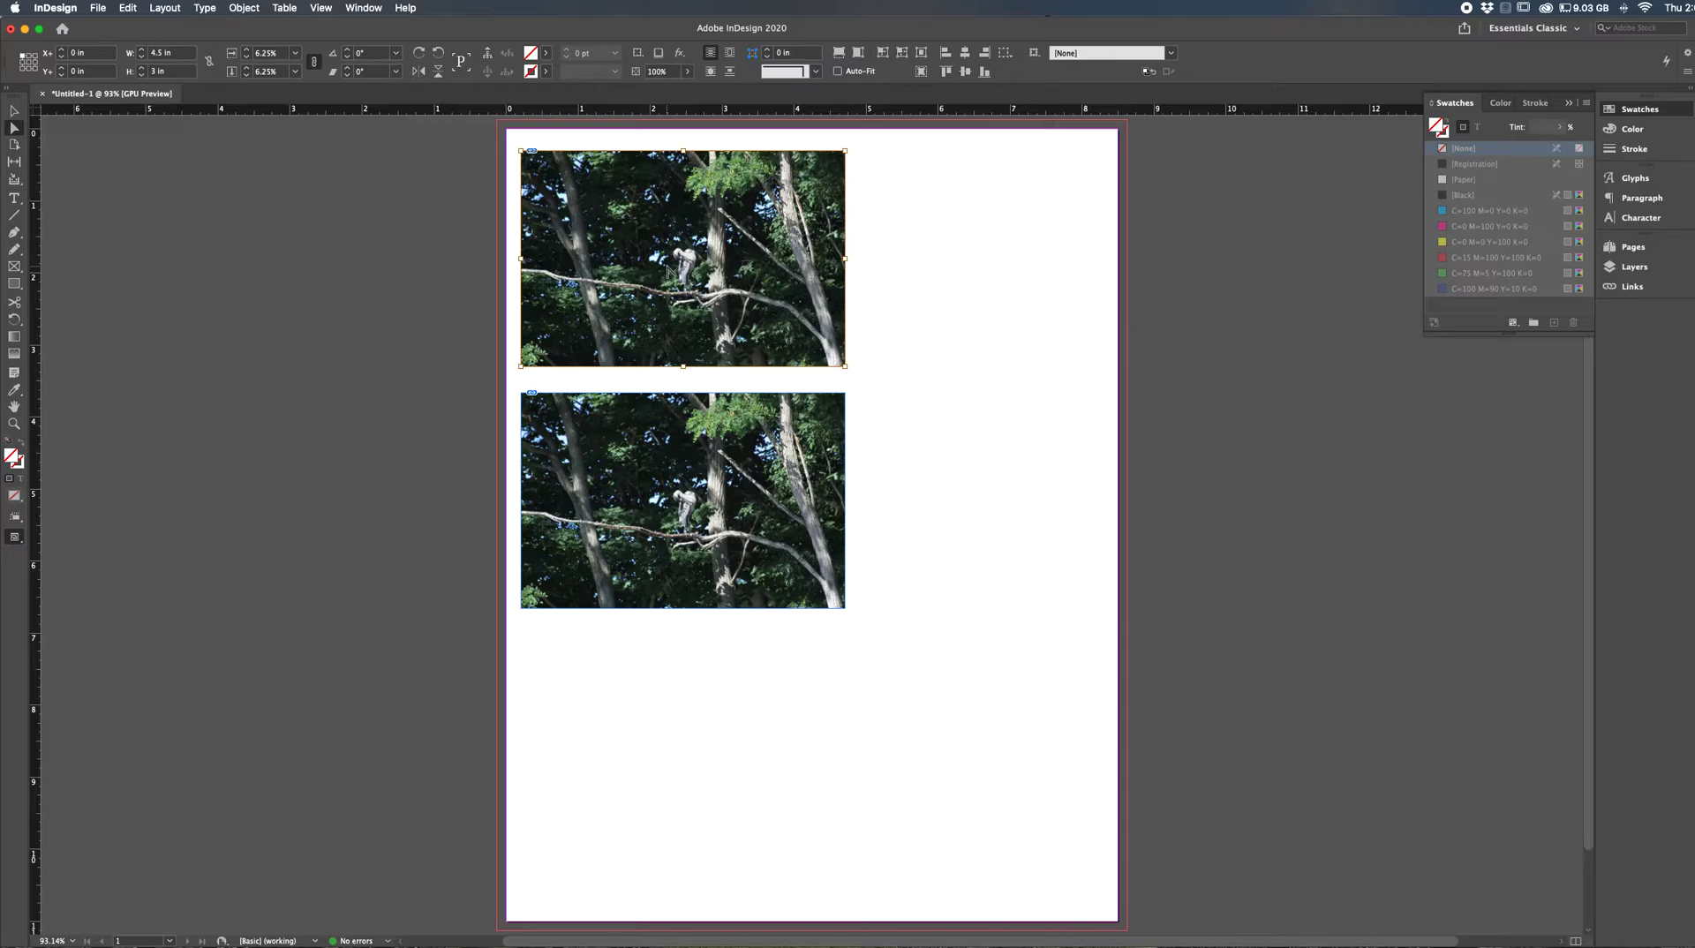
- Enlarge the upper photo incrementally within its frame to about 8.02% scale, keeping the frame size fixed
{"action": "key", "text": "super+period"}
{"action": "key", "text": "super+period"}
{"action": "key", "text": "super+period"}
{"action": "key", "text": "super+period"}
{"action": "key", "text": "super+period"}
{"action": "key", "text": "super+period"}
{"action": "key", "text": "super+period"}
{"action": "key", "text": "super+period"}
{"action": "key", "text": "super+period"}
{"action": "key", "text": "super+period"}
{"action": "key", "text": "super+period"}
{"action": "key", "text": "super+period"}
{"action": "key", "text": "super+period"}
{"action": "key", "text": "super+period"}
{"action": "key", "text": "super+period"}
{"action": "key", "text": "super+period"}
{"action": "key", "text": "super+period"}
{"action": "key", "text": "super+period"}
{"action": "key", "text": "super+period"}
{"action": "key", "text": "super+period"}
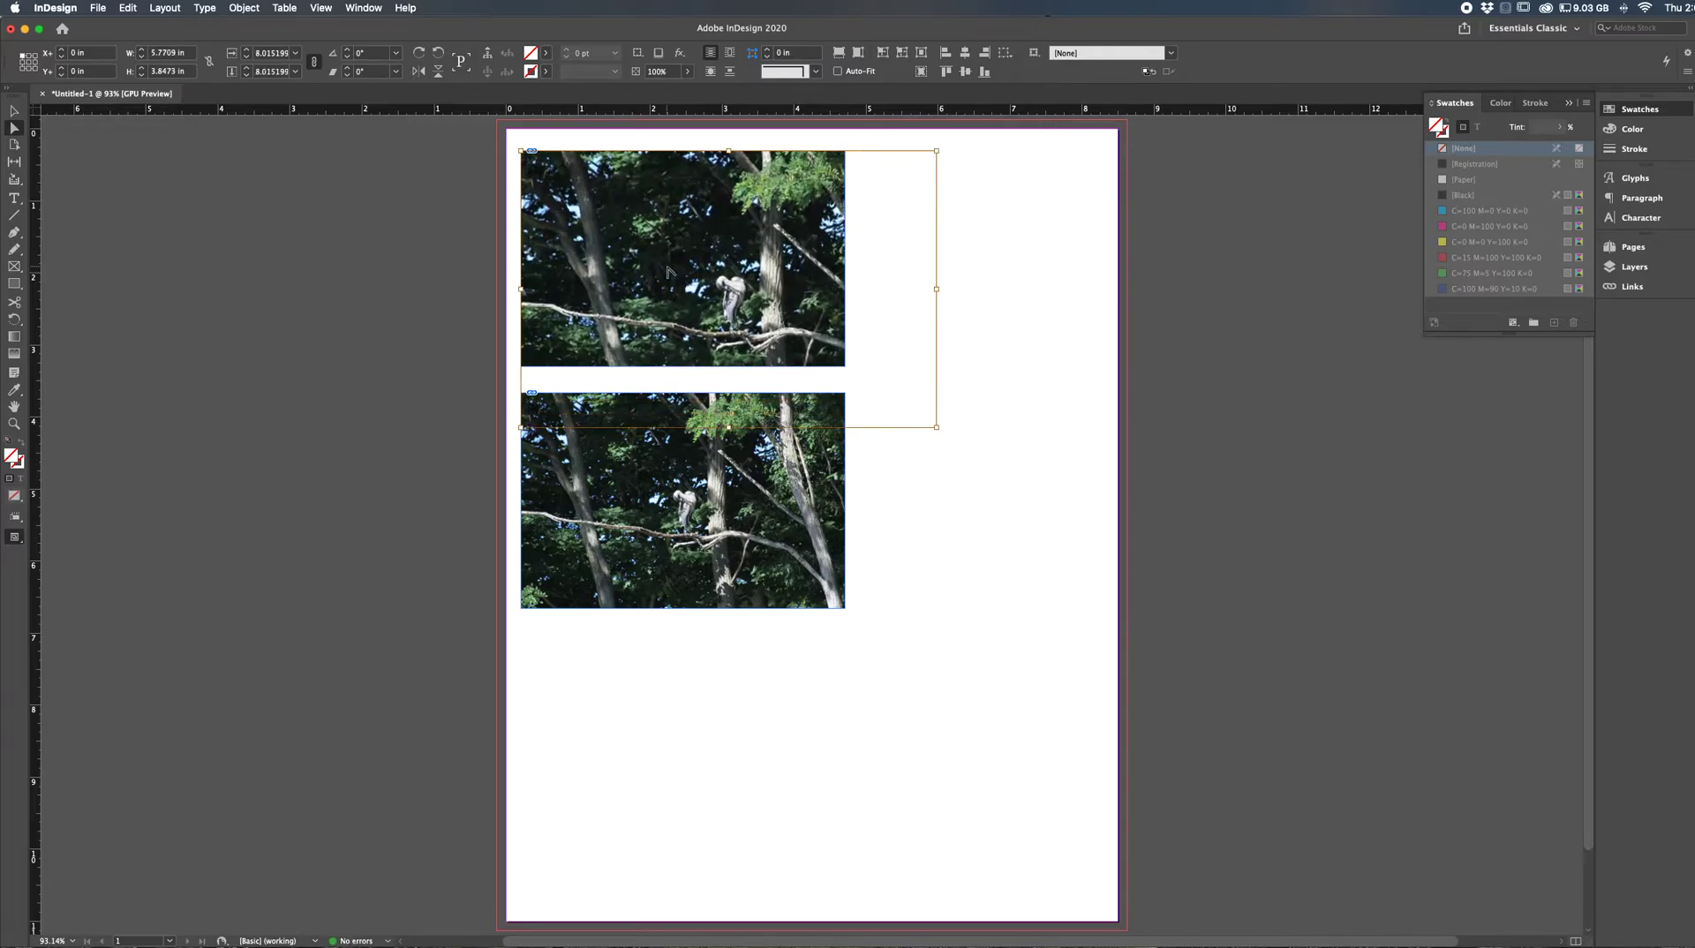
{"action": "key", "text": "super+comma"}
{"action": "key", "text": "super+comma"}
{"action": "key", "text": "super+comma"}
{"action": "key", "text": "super+comma"}
{"action": "key", "text": "super+comma"}
{"action": "key", "text": "super+comma"}
{"action": "key", "text": "super+comma"}
{"action": "key", "text": "super+comma"}
{"action": "key", "text": "super+comma"}
{"action": "key", "text": "super+comma"}
{"action": "key", "text": "super+comma"}
{"action": "key", "text": "super+comma"}
{"action": "key", "text": "super+comma"}
{"action": "key", "text": "super+comma"}
{"action": "key", "text": "super+comma"}
{"action": "key", "text": "super+comma"}
{"action": "key", "text": "super+comma"}
{"action": "key", "text": "super+comma"}
{"action": "key", "text": "super+comma"}
{"action": "key", "text": "super+comma"}
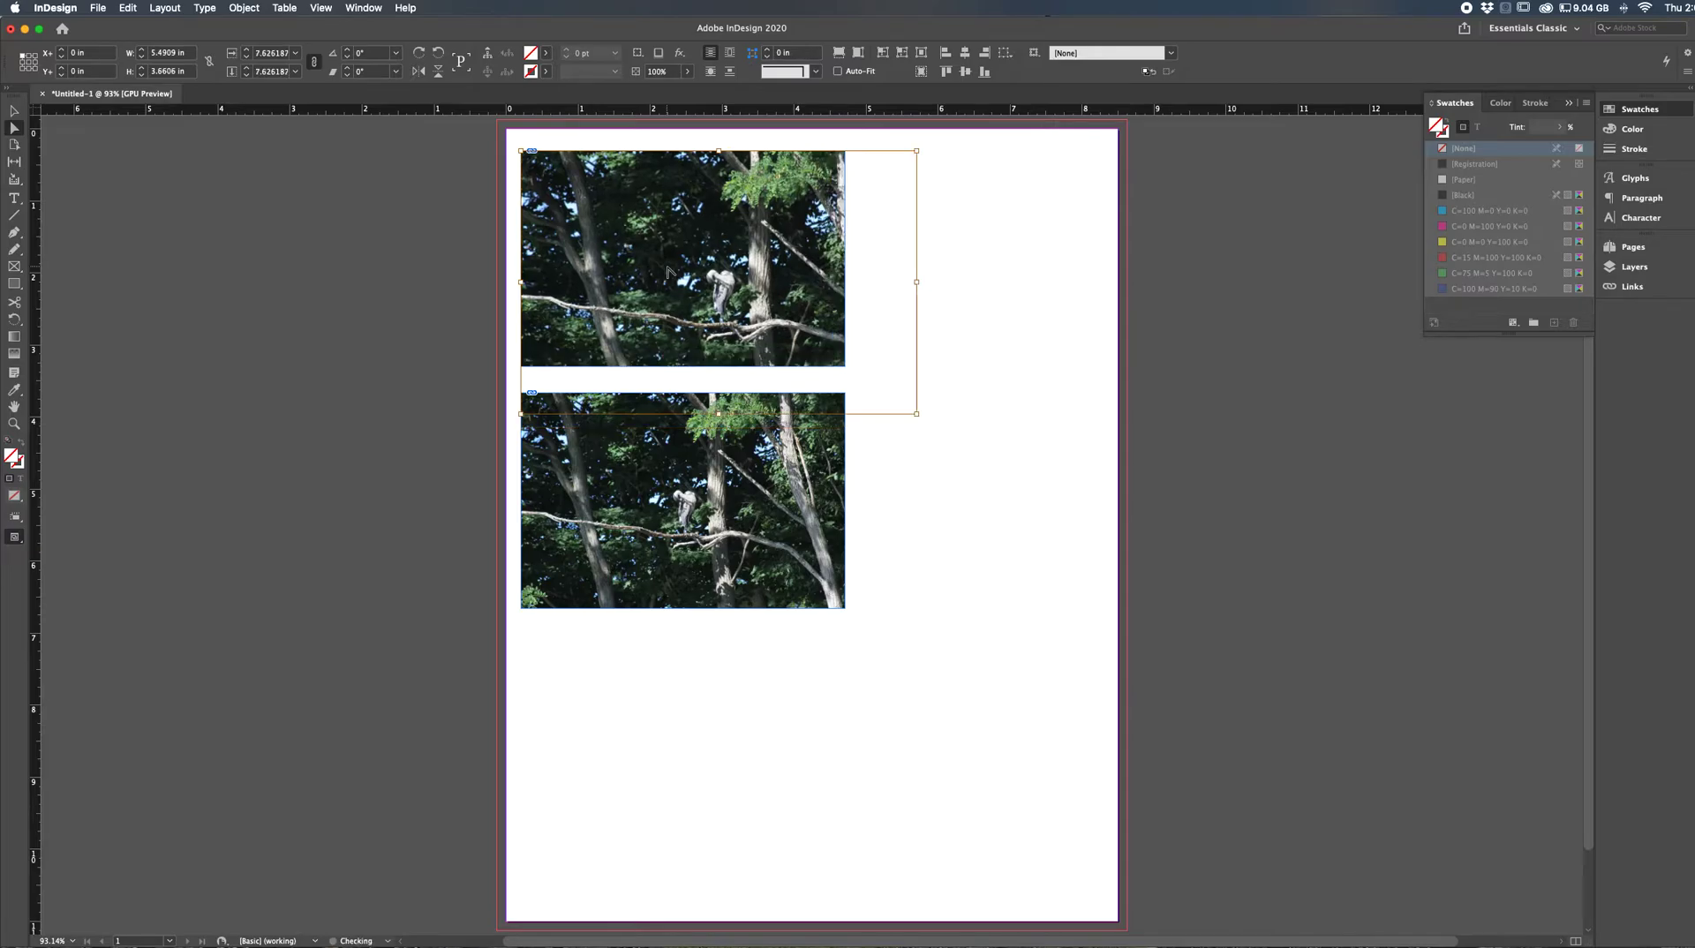
{"action": "key", "text": "super+period"}
{"action": "key", "text": "super+period"}
{"action": "key", "text": "super+period"}
{"action": "key", "text": "super+period"}
{"action": "key", "text": "super+period"}
{"action": "key", "text": "super+period"}
{"action": "key", "text": "super+period"}
{"action": "key", "text": "super+period"}
{"action": "key", "text": "super+period"}
{"action": "key", "text": "super+period"}
{"action": "key", "text": "super+period"}
{"action": "key", "text": "super+period"}
{"action": "key", "text": "super+period"}
{"action": "key", "text": "super+period"}
{"action": "key", "text": "super+period"}
{"action": "key", "text": "super+period"}
{"action": "key", "text": "super+period"}
{"action": "key", "text": "super+period"}
{"action": "key", "text": "super+period"}
{"action": "key", "text": "super+period"}
{"action": "key", "text": "alt+super+comma"}
{"action": "key", "text": "alt+super+comma"}
{"action": "key", "text": "alt+super+period"}
{"action": "key", "text": "alt+super+period"}
{"action": "key", "text": "alt+super+comma"}
{"action": "key", "text": "alt+super+period"}
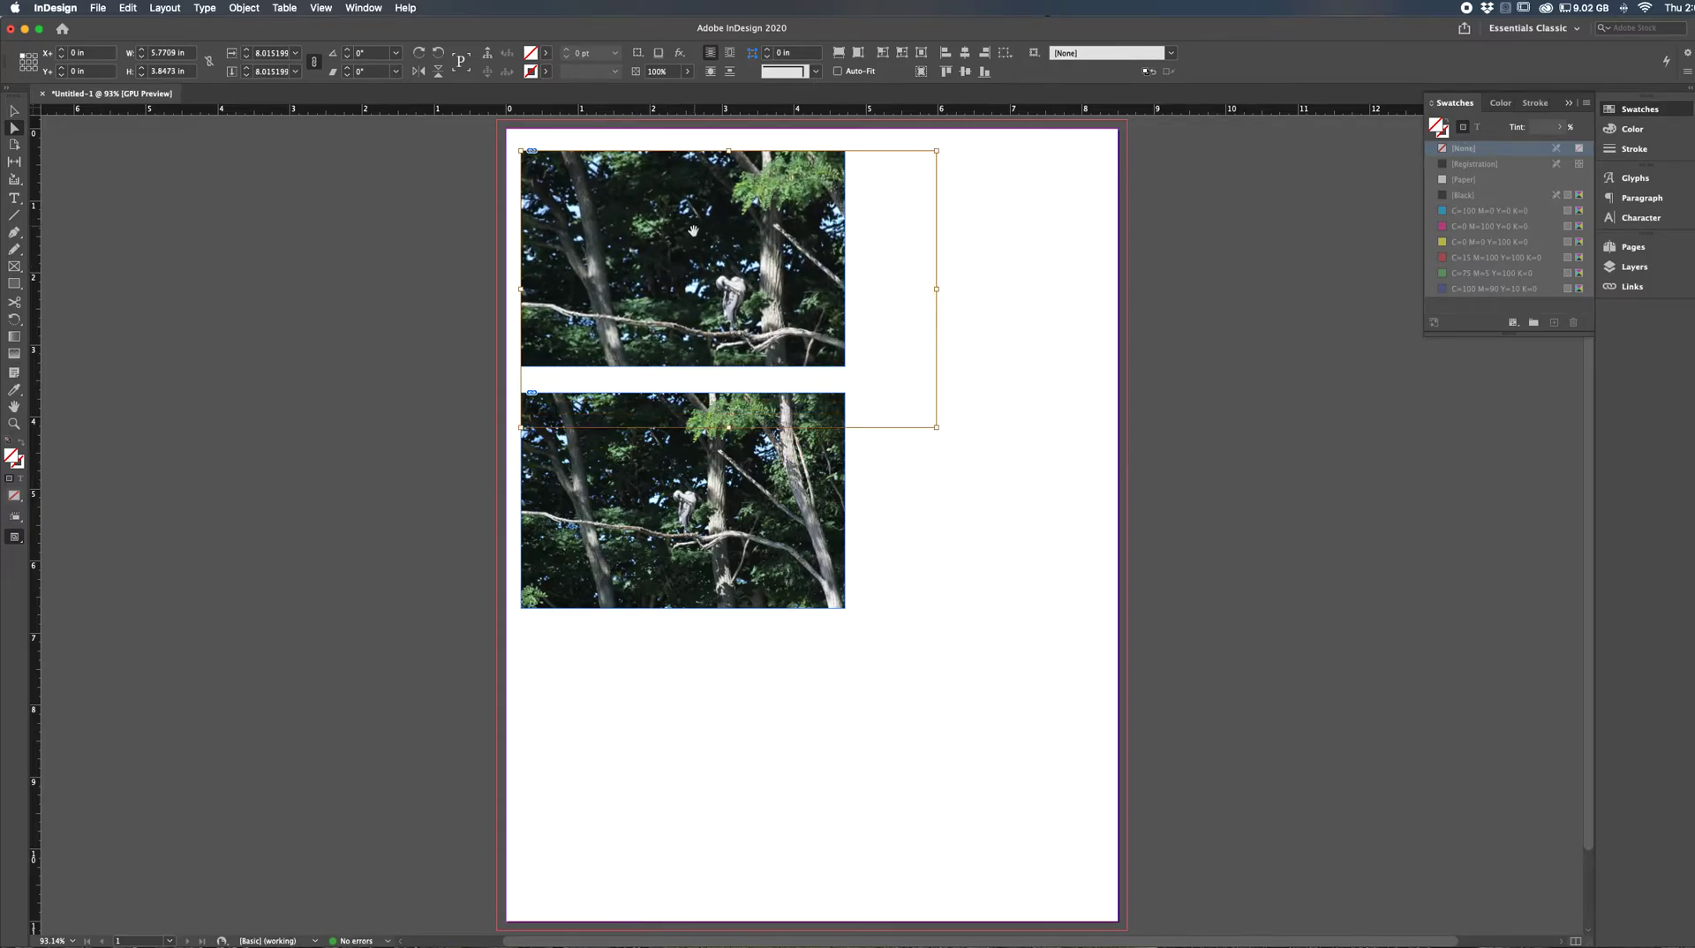
- Shift the enlarged upper photo within its frame to about X -0.98 in, Y -0.62 in, and deselect it
{"action": "left_click_drag", "start_coordinate": [746, 307], "coordinate": [710, 284]}
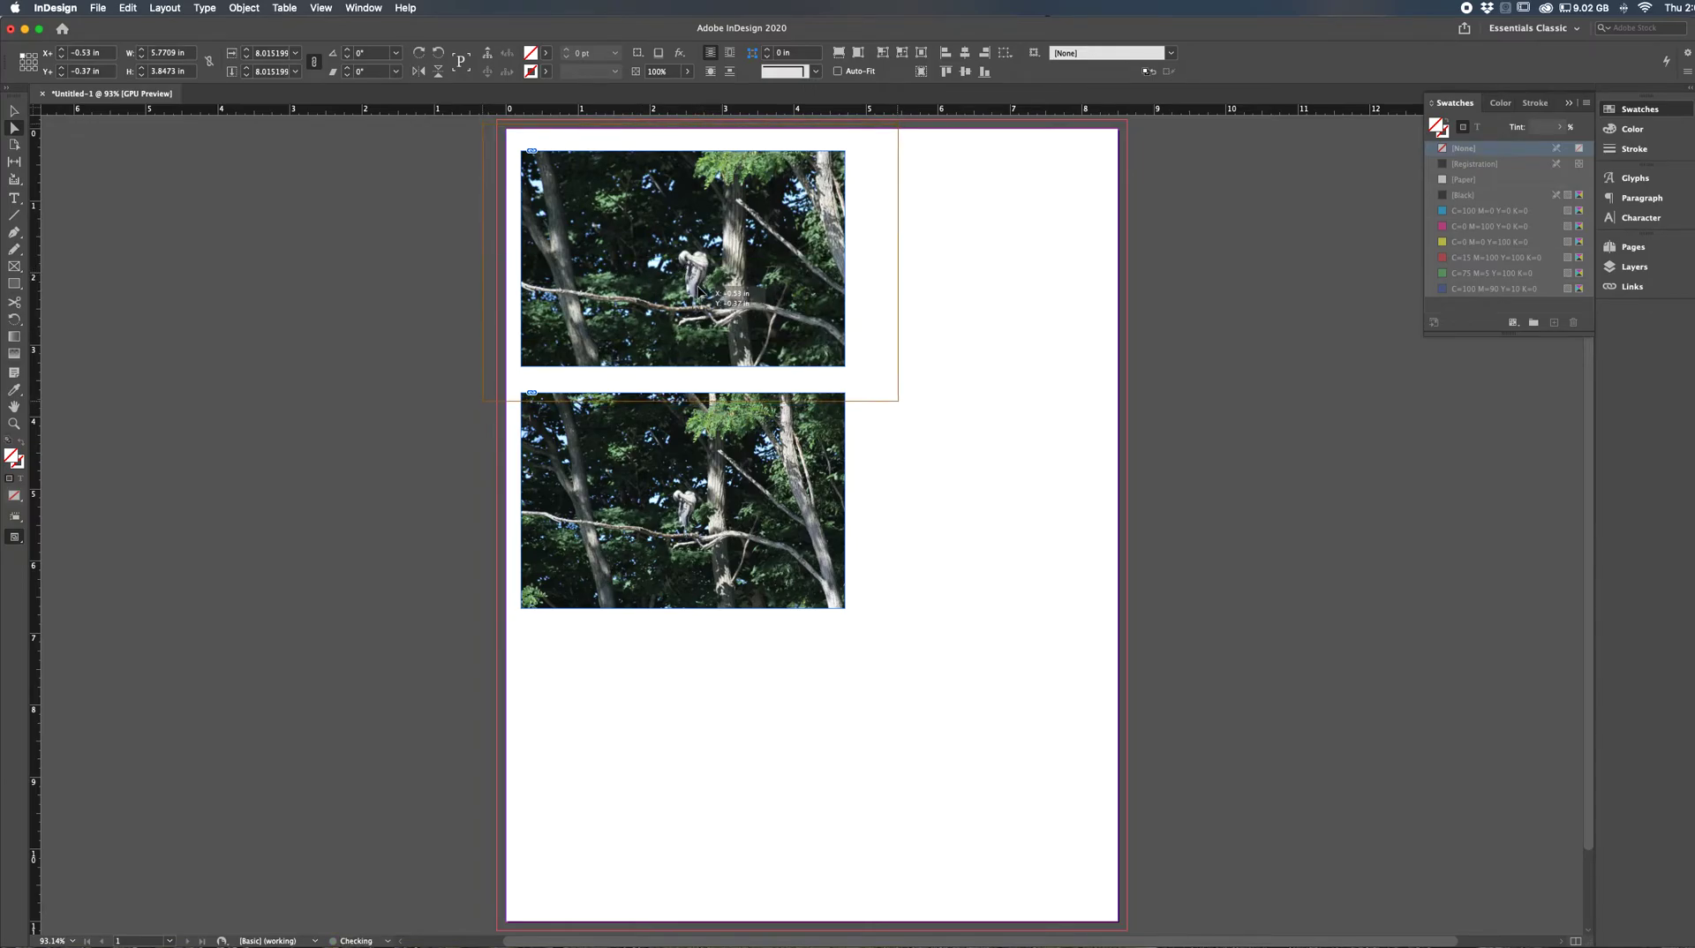
{"action": "left_click_drag", "start_coordinate": [721, 312], "coordinate": [686, 293]}
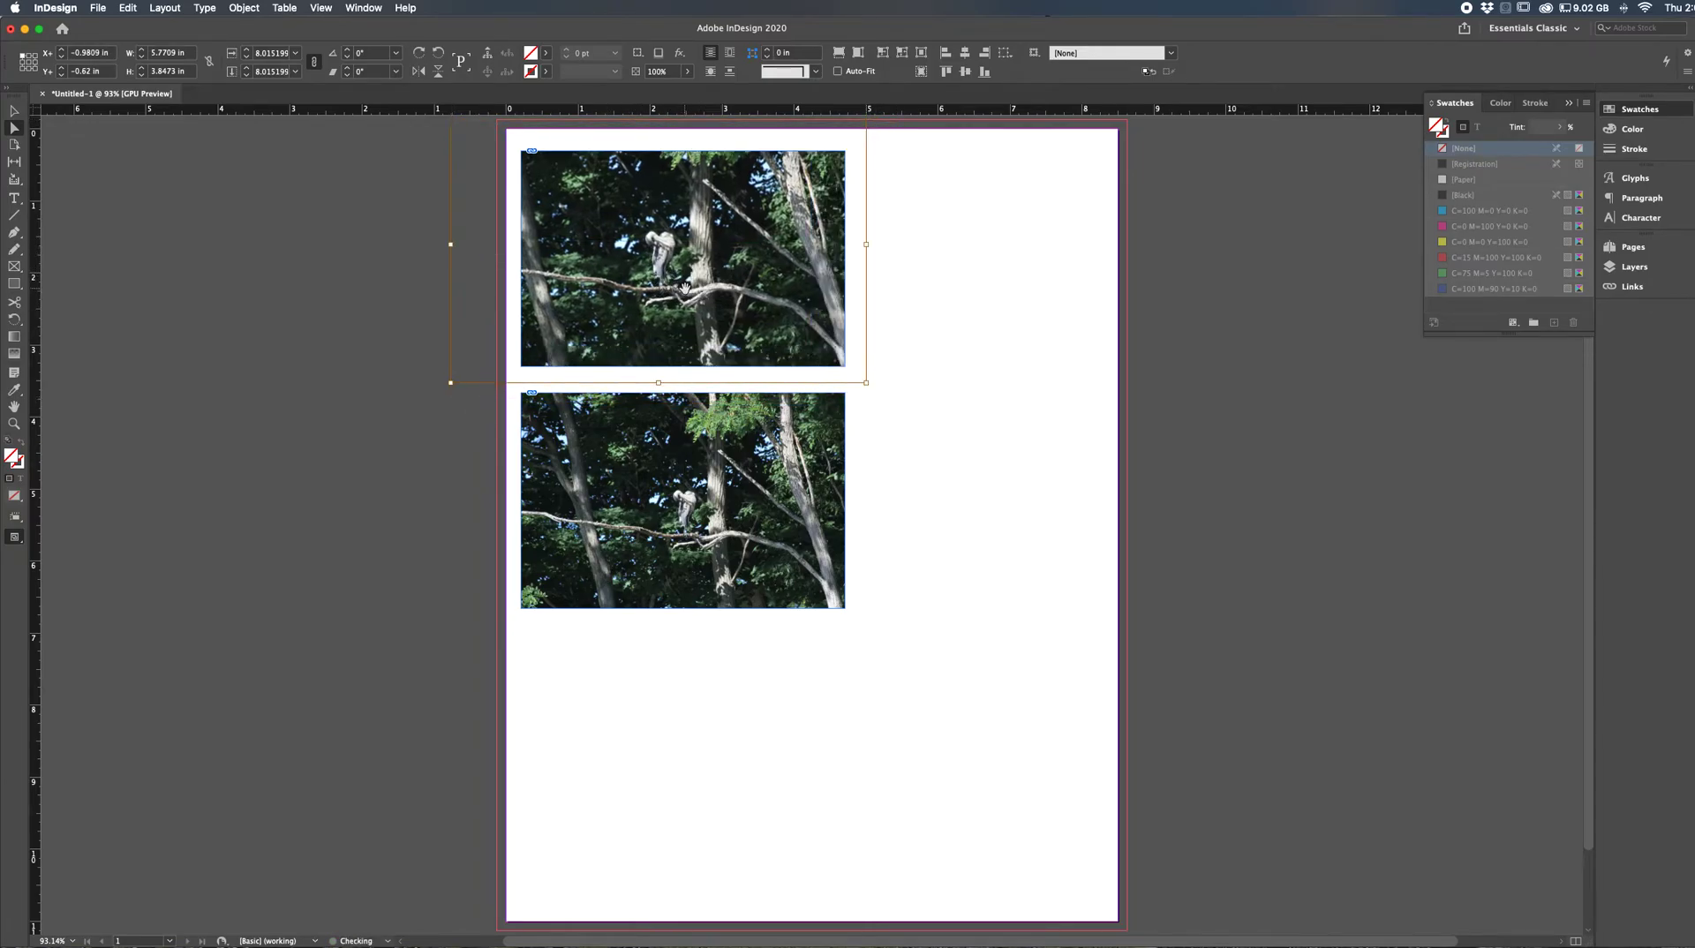
{"action": "left_click", "coordinate": [946, 669]}
{"action": "left_click", "coordinate": [658, 546]}
{"action": "left_click", "coordinate": [622, 707]}
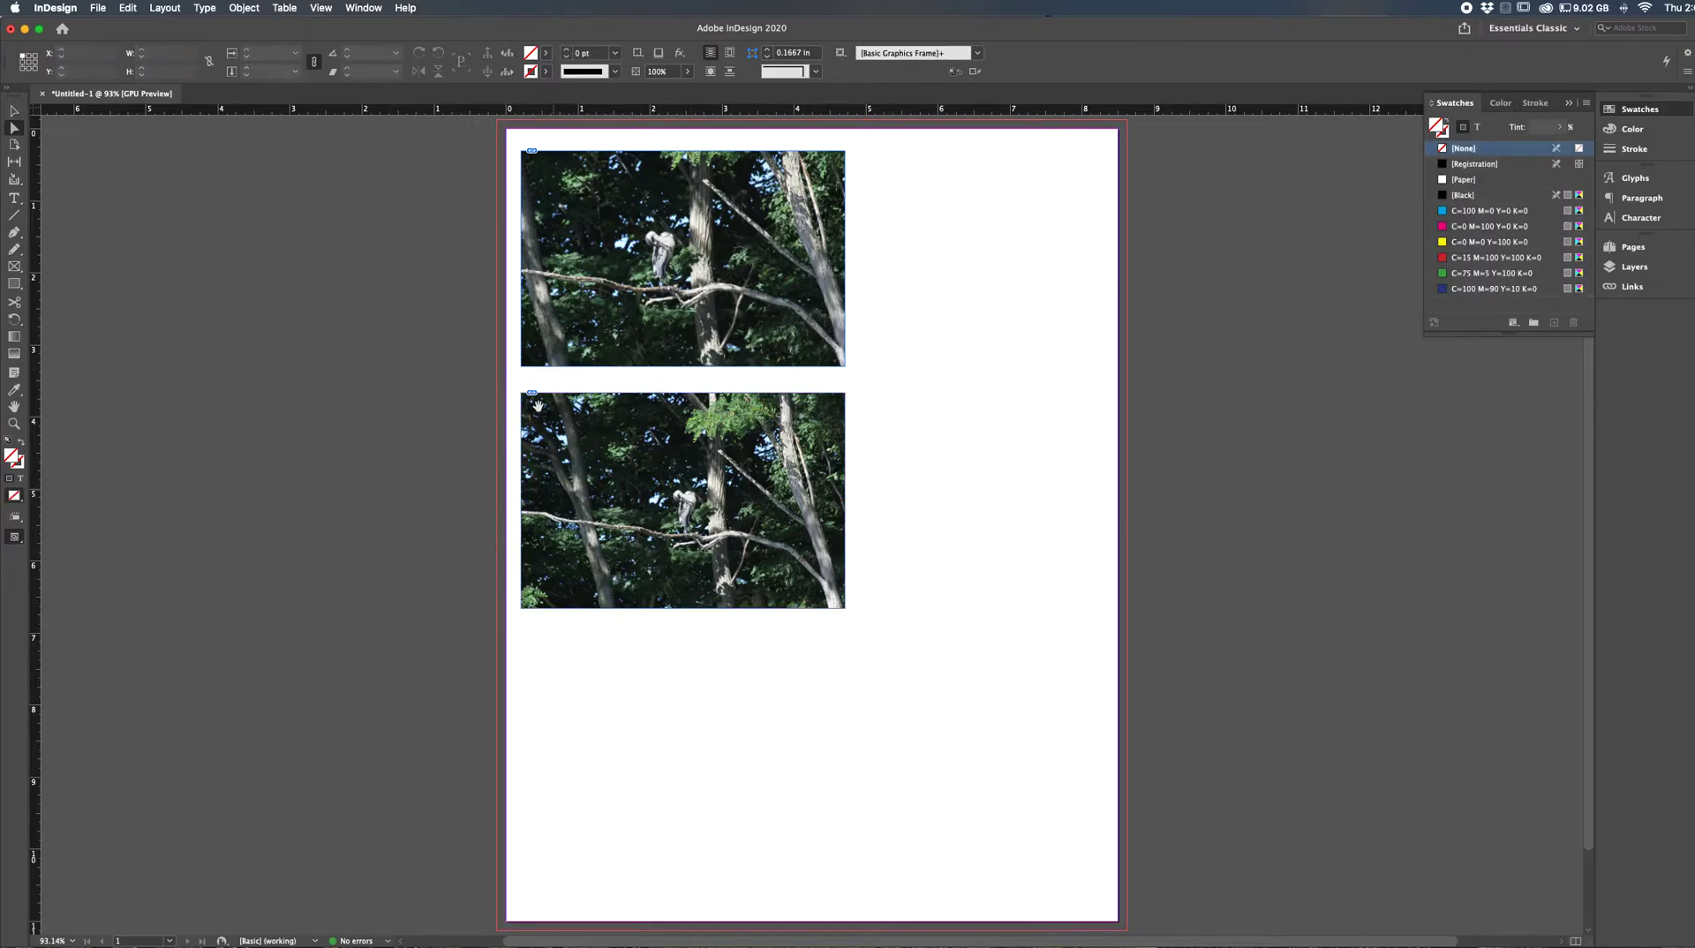
- Replace the image inside the lower frame with IMG_6585.jpg from the Pics For Print folder
{"action": "key", "text": "v"}
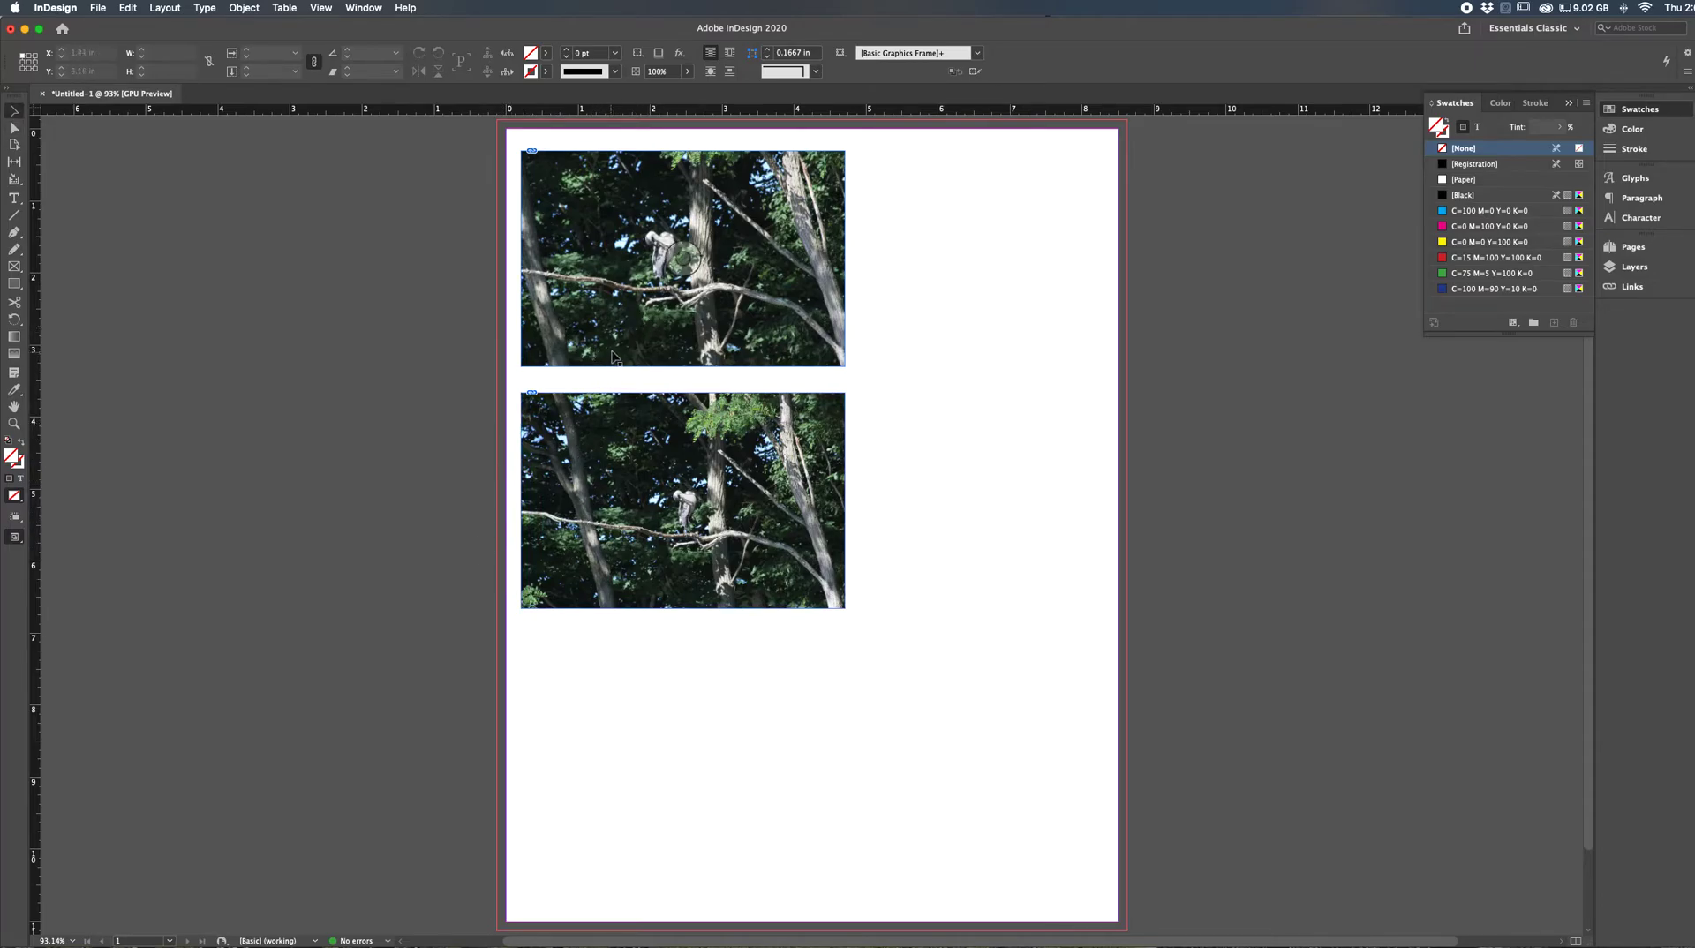
{"action": "left_click", "coordinate": [611, 406]}
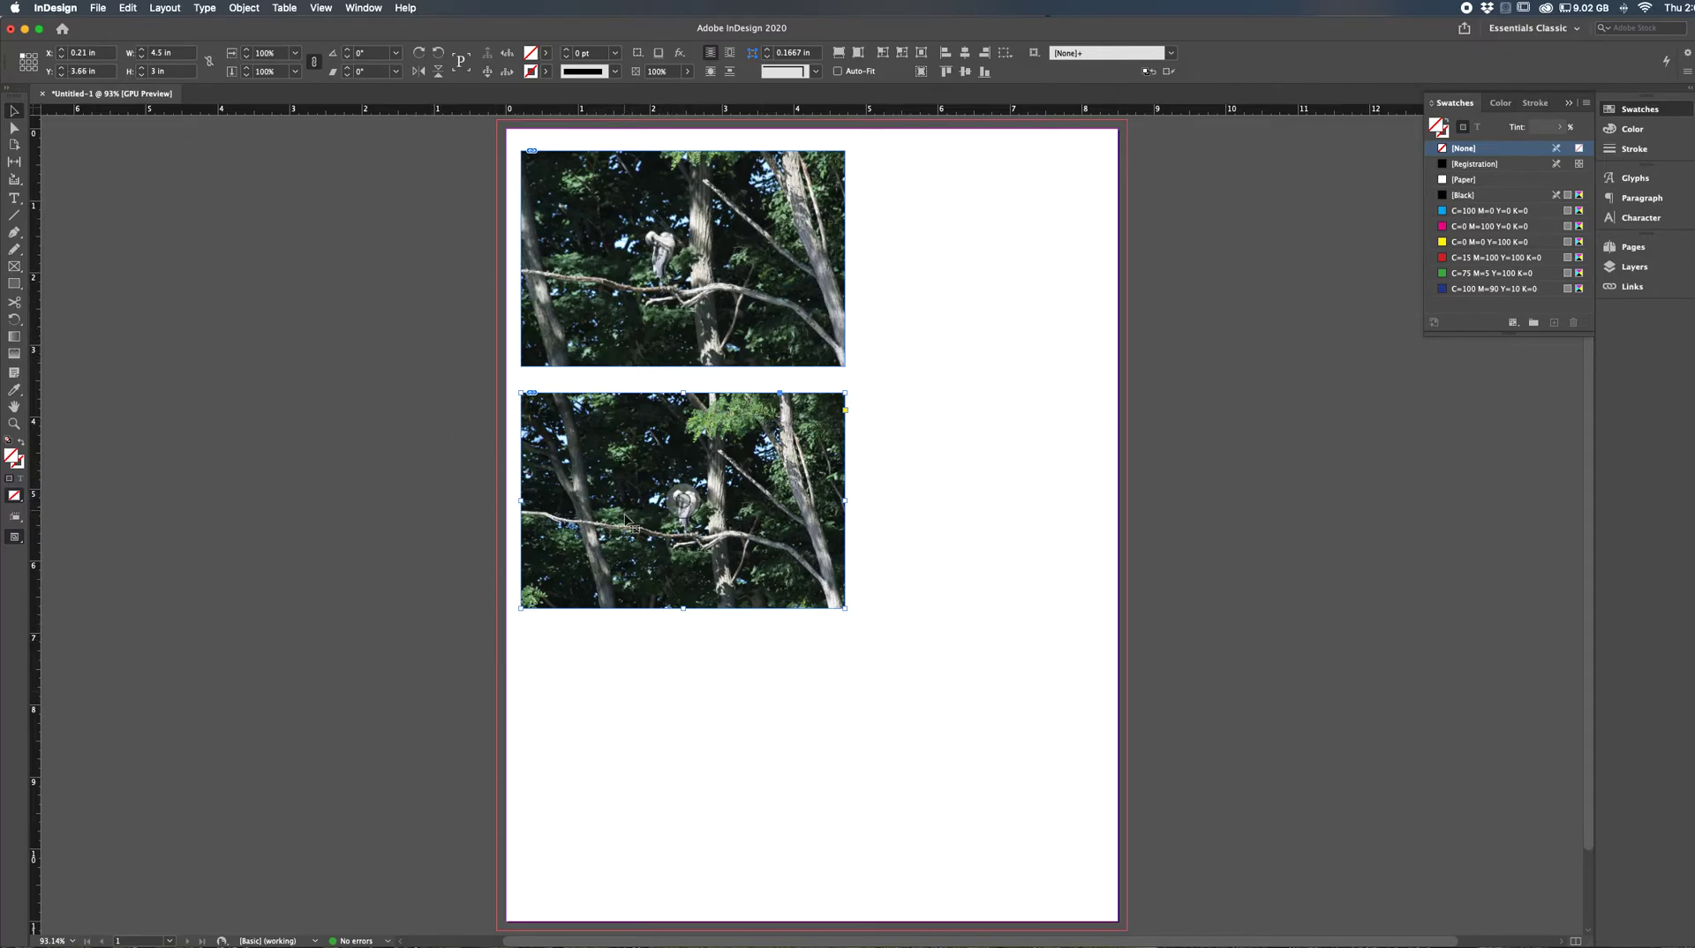
{"action": "left_click", "coordinate": [684, 503]}
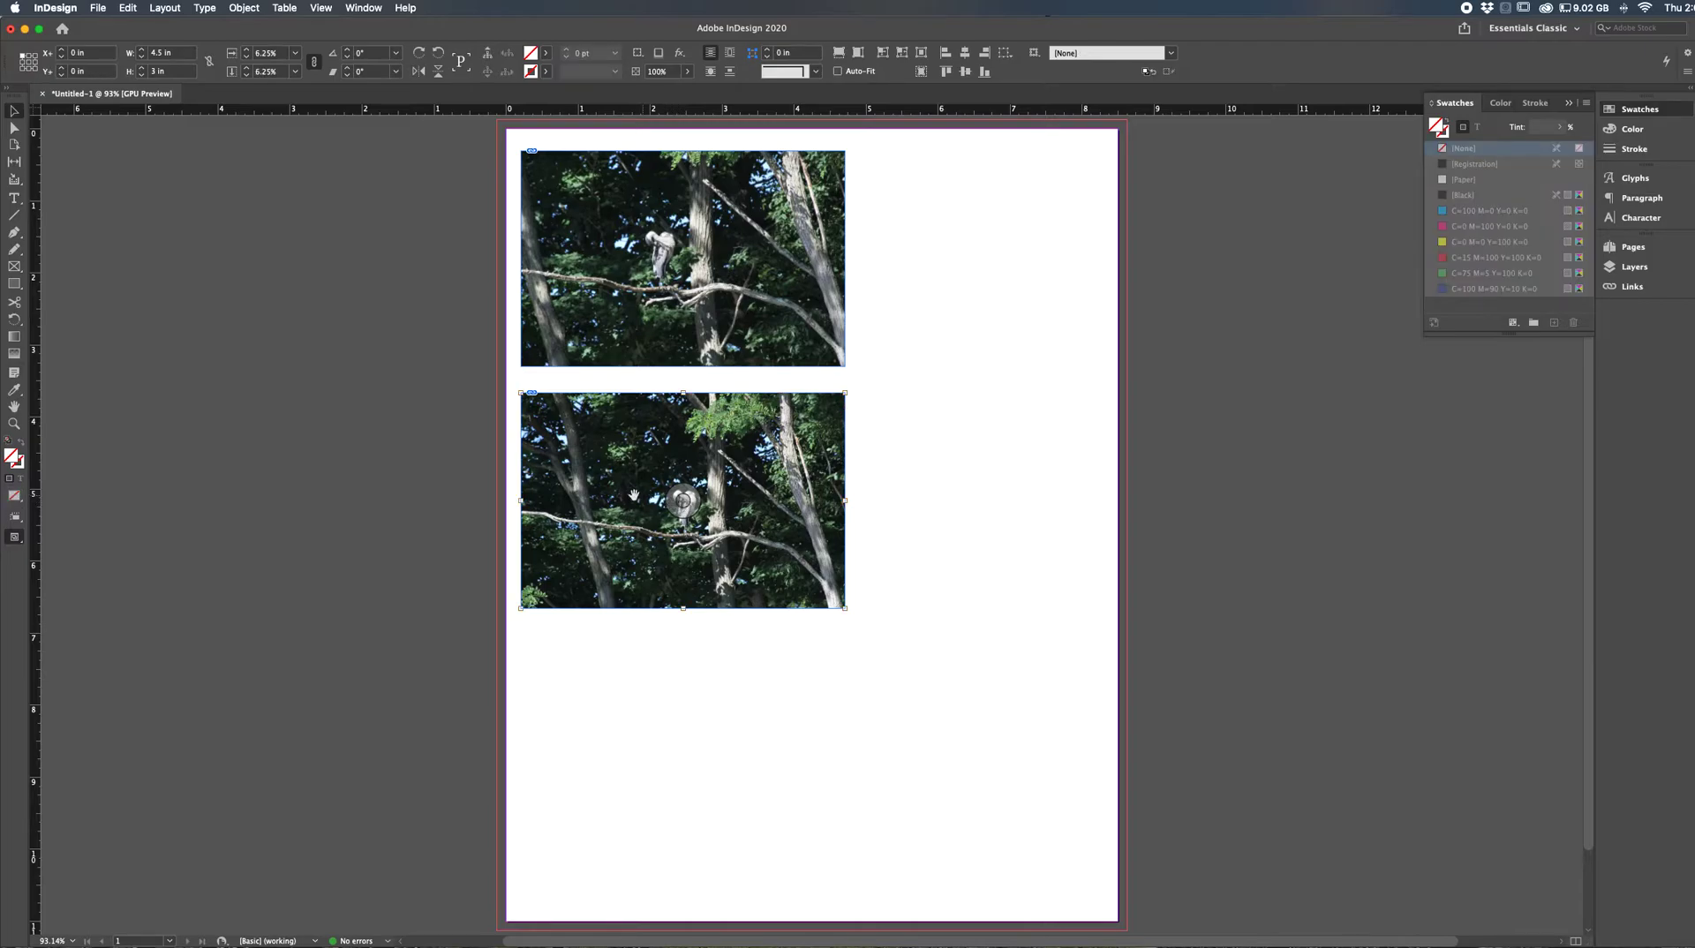
{"action": "left_click", "coordinate": [14, 128]}
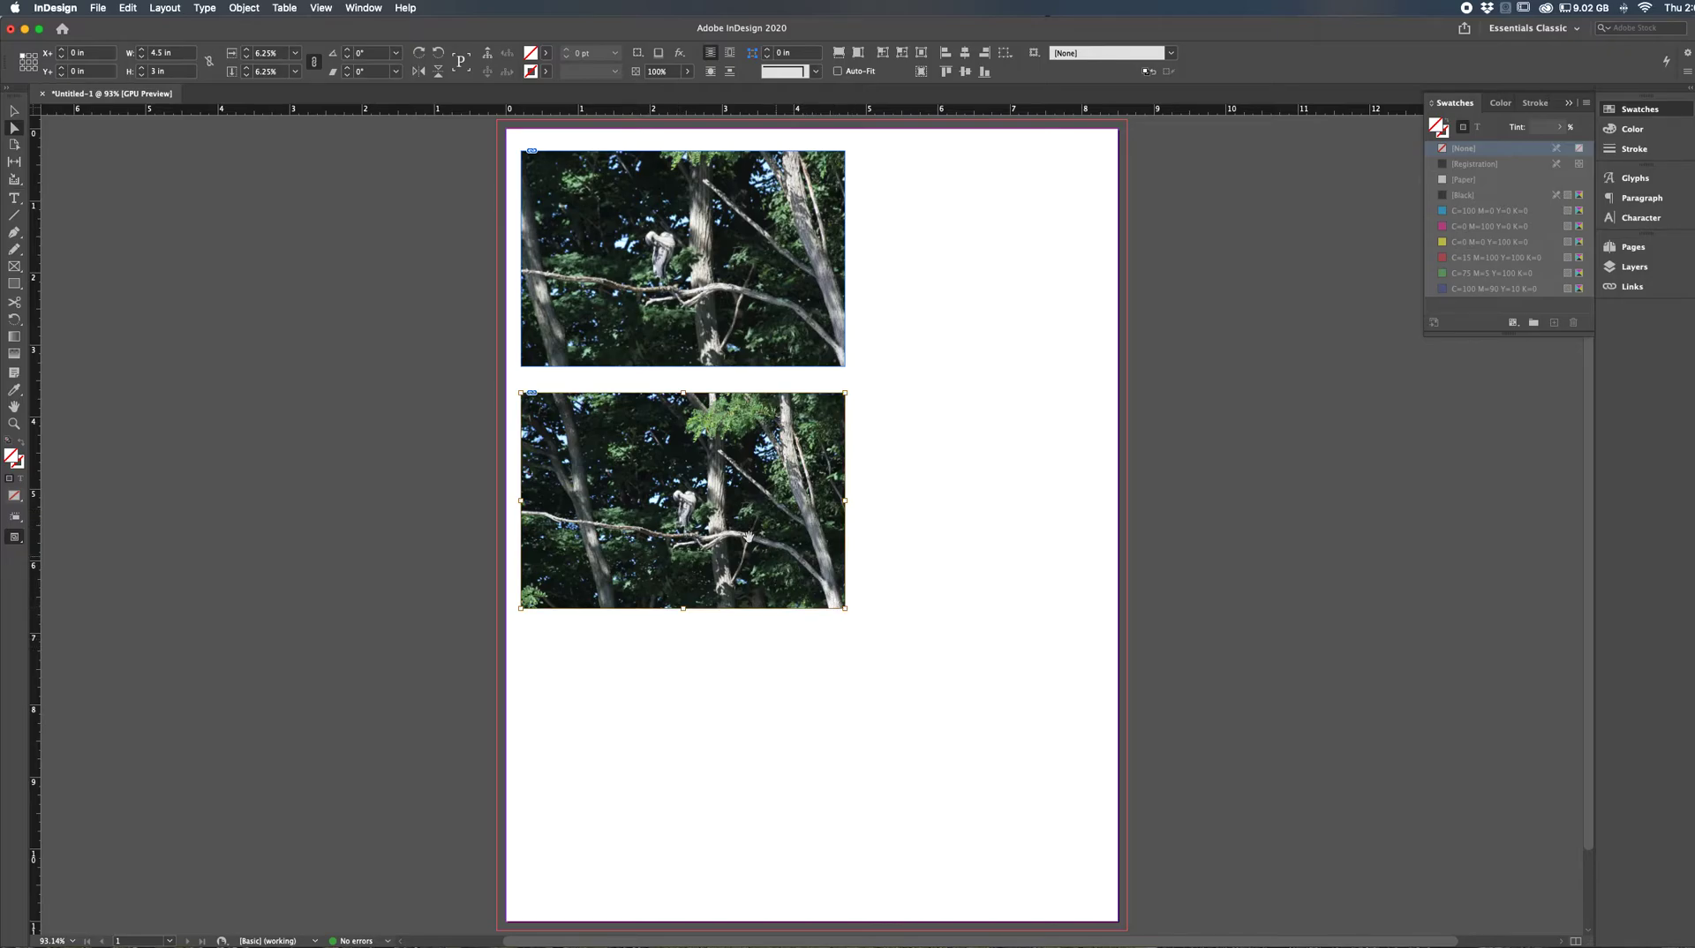
{"action": "left_click", "coordinate": [98, 8]}
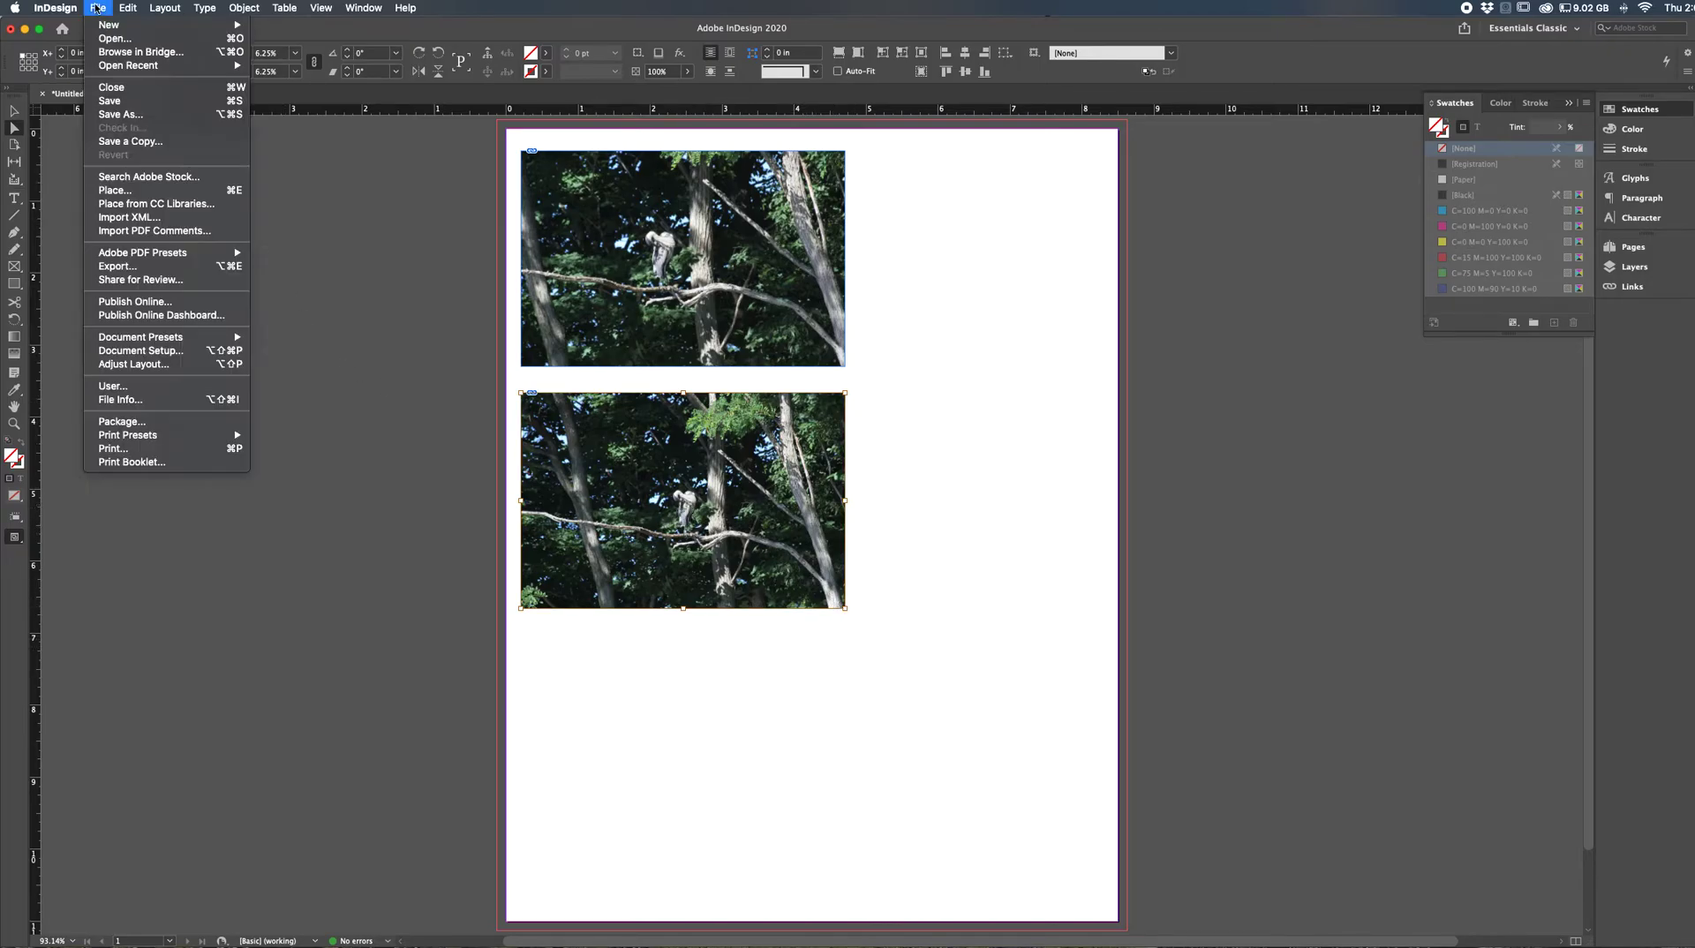
{"action": "left_click", "coordinate": [148, 188]}
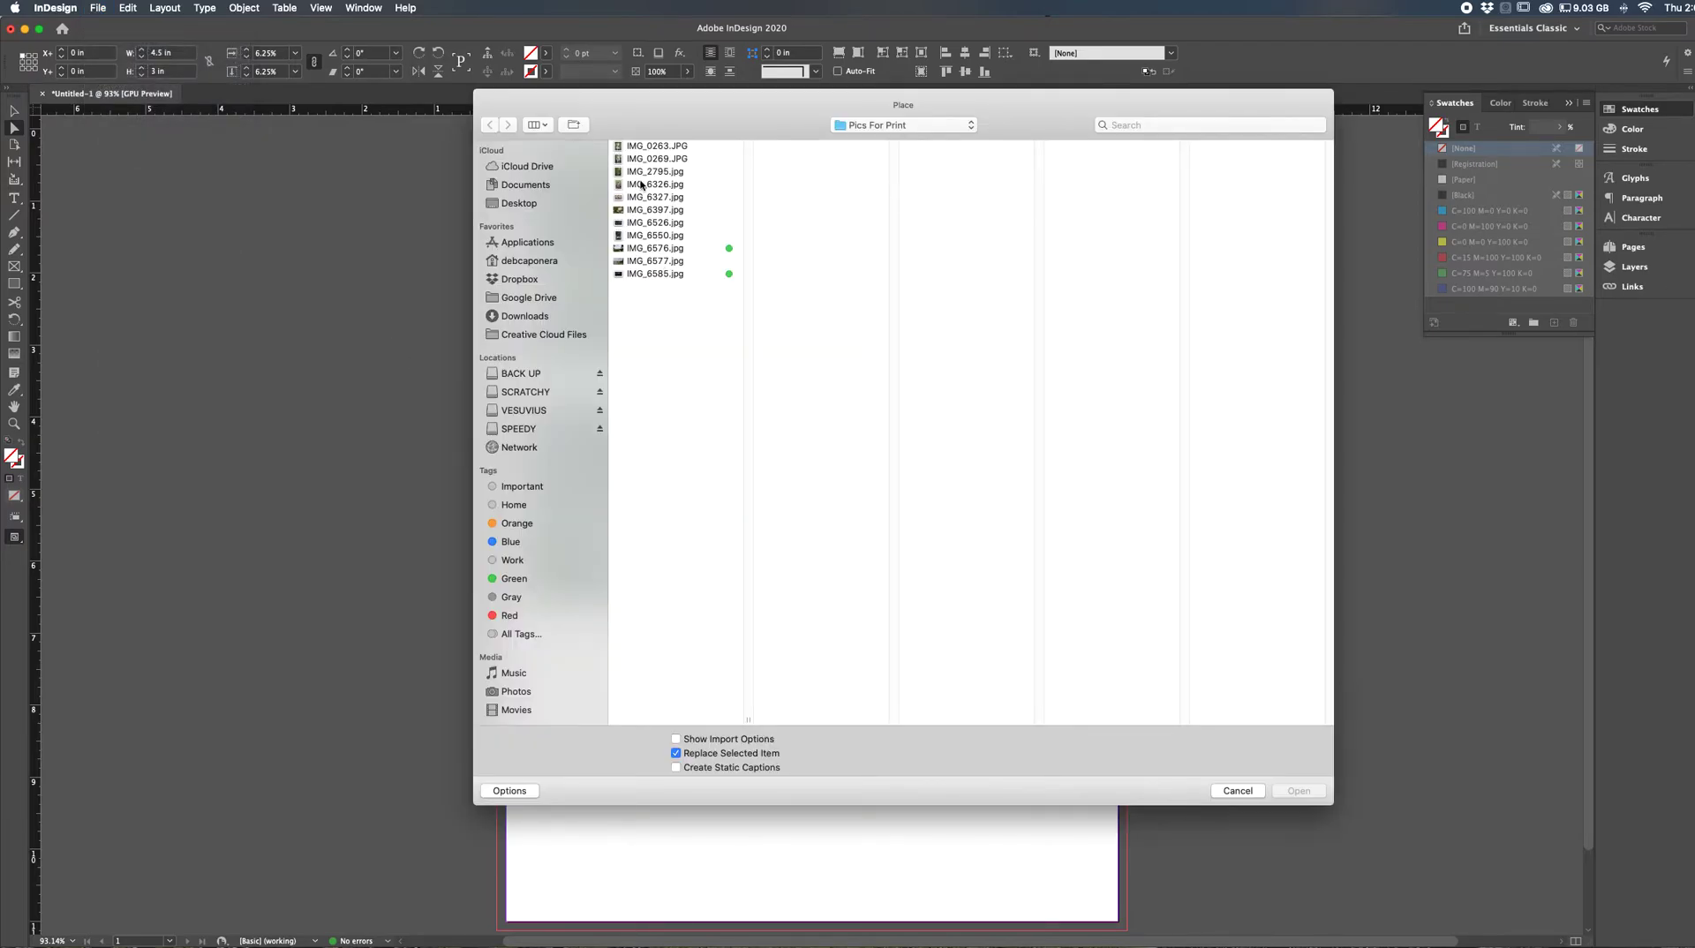
{"action": "left_click", "coordinate": [642, 275]}
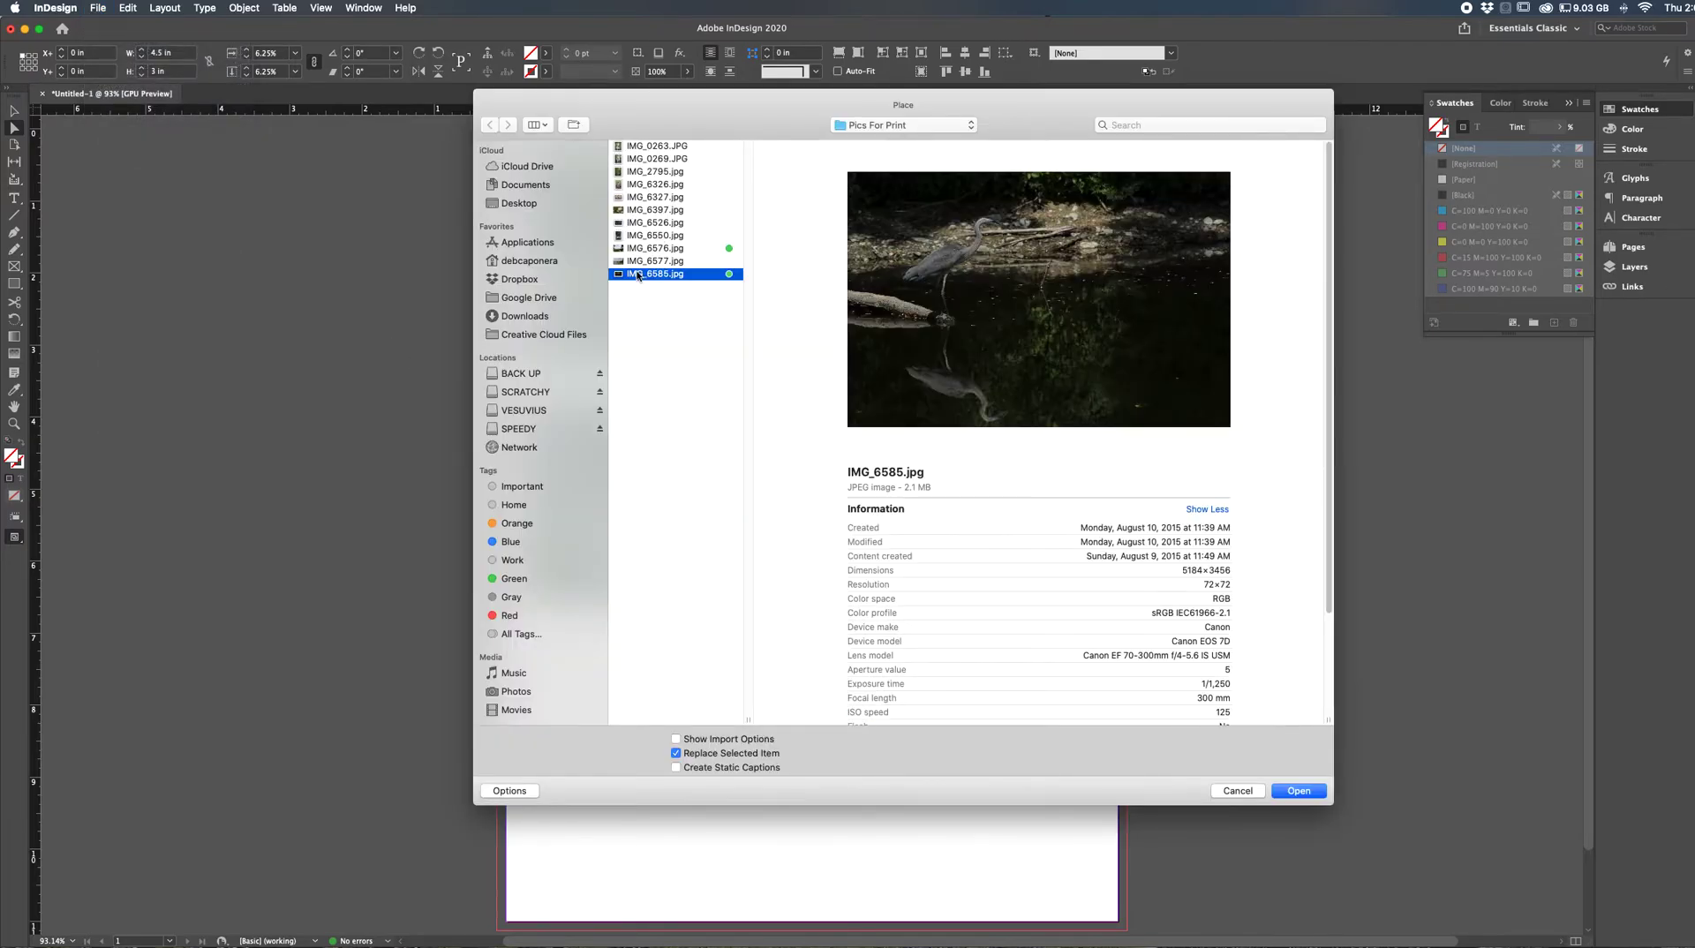
{"action": "left_click", "coordinate": [1296, 790]}
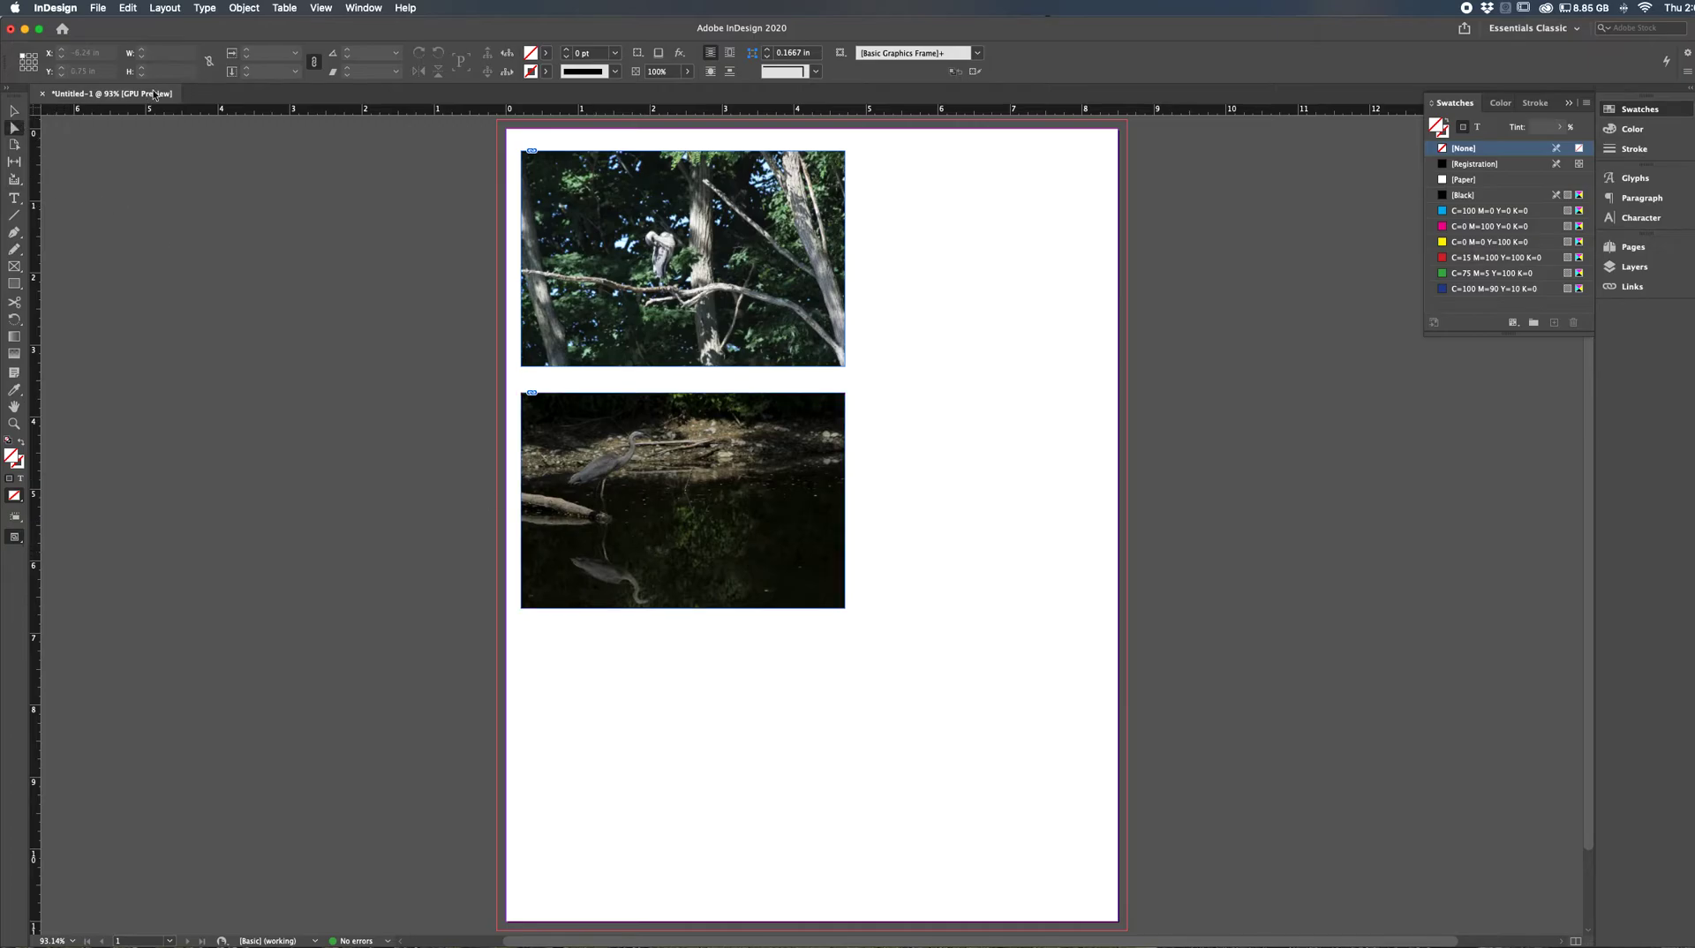
{"action": "left_click", "coordinate": [95, 9]}
{"action": "mouse_move", "coordinate": [103, 27]}
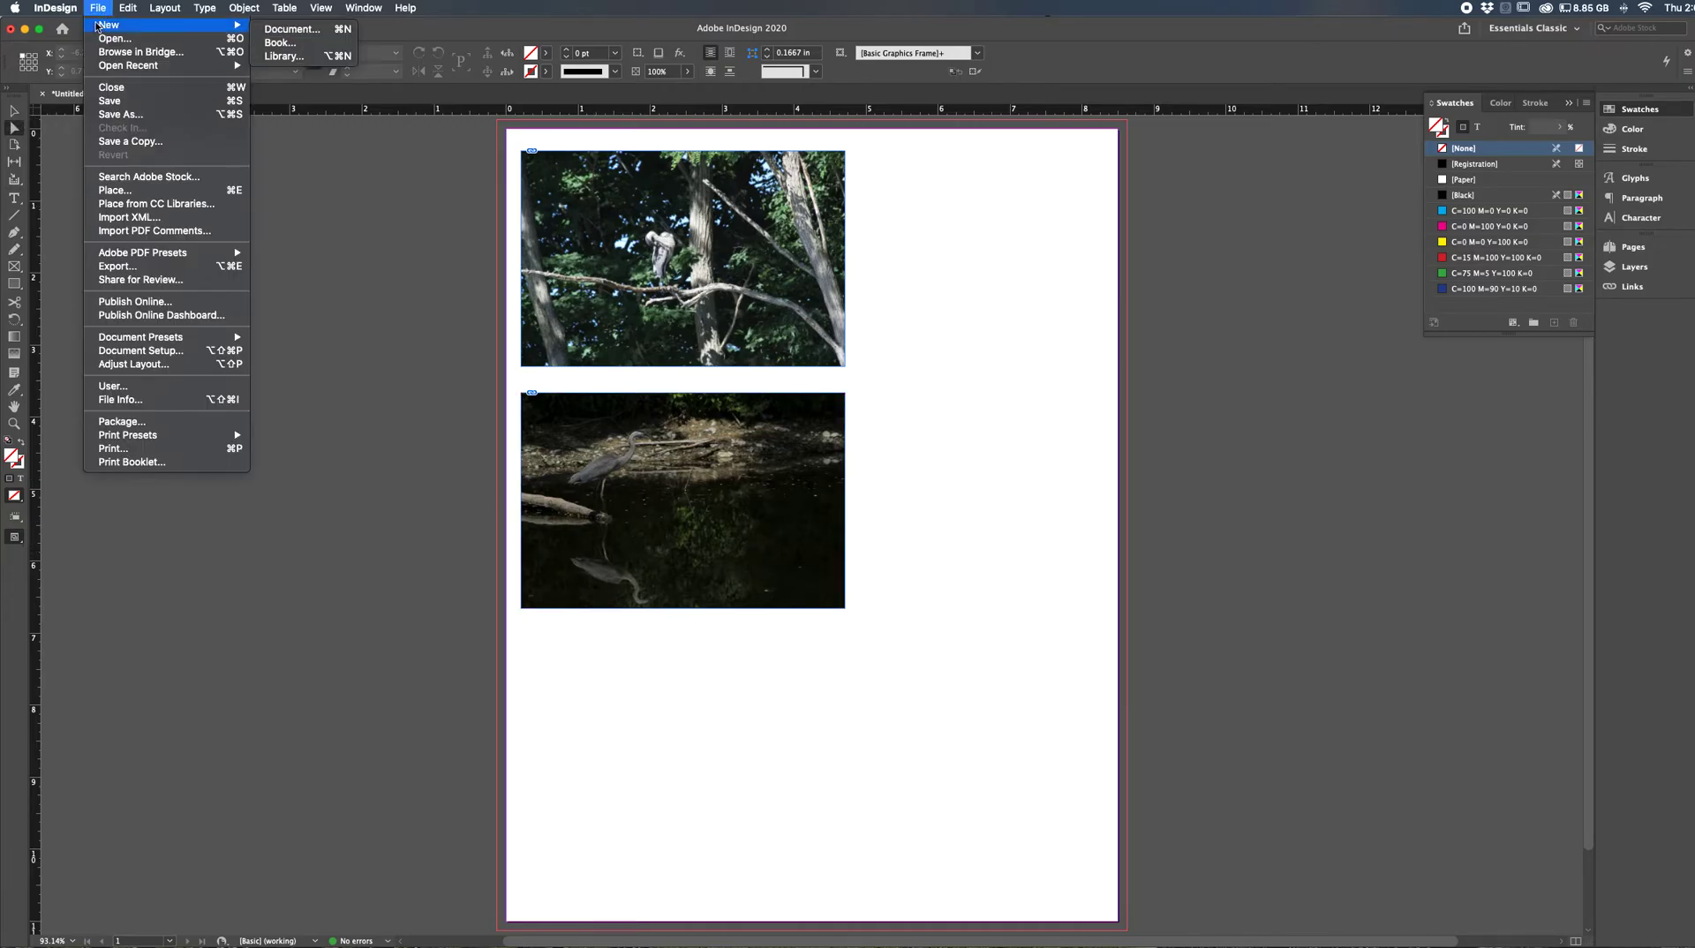
{"action": "left_click", "coordinate": [88, 7]}
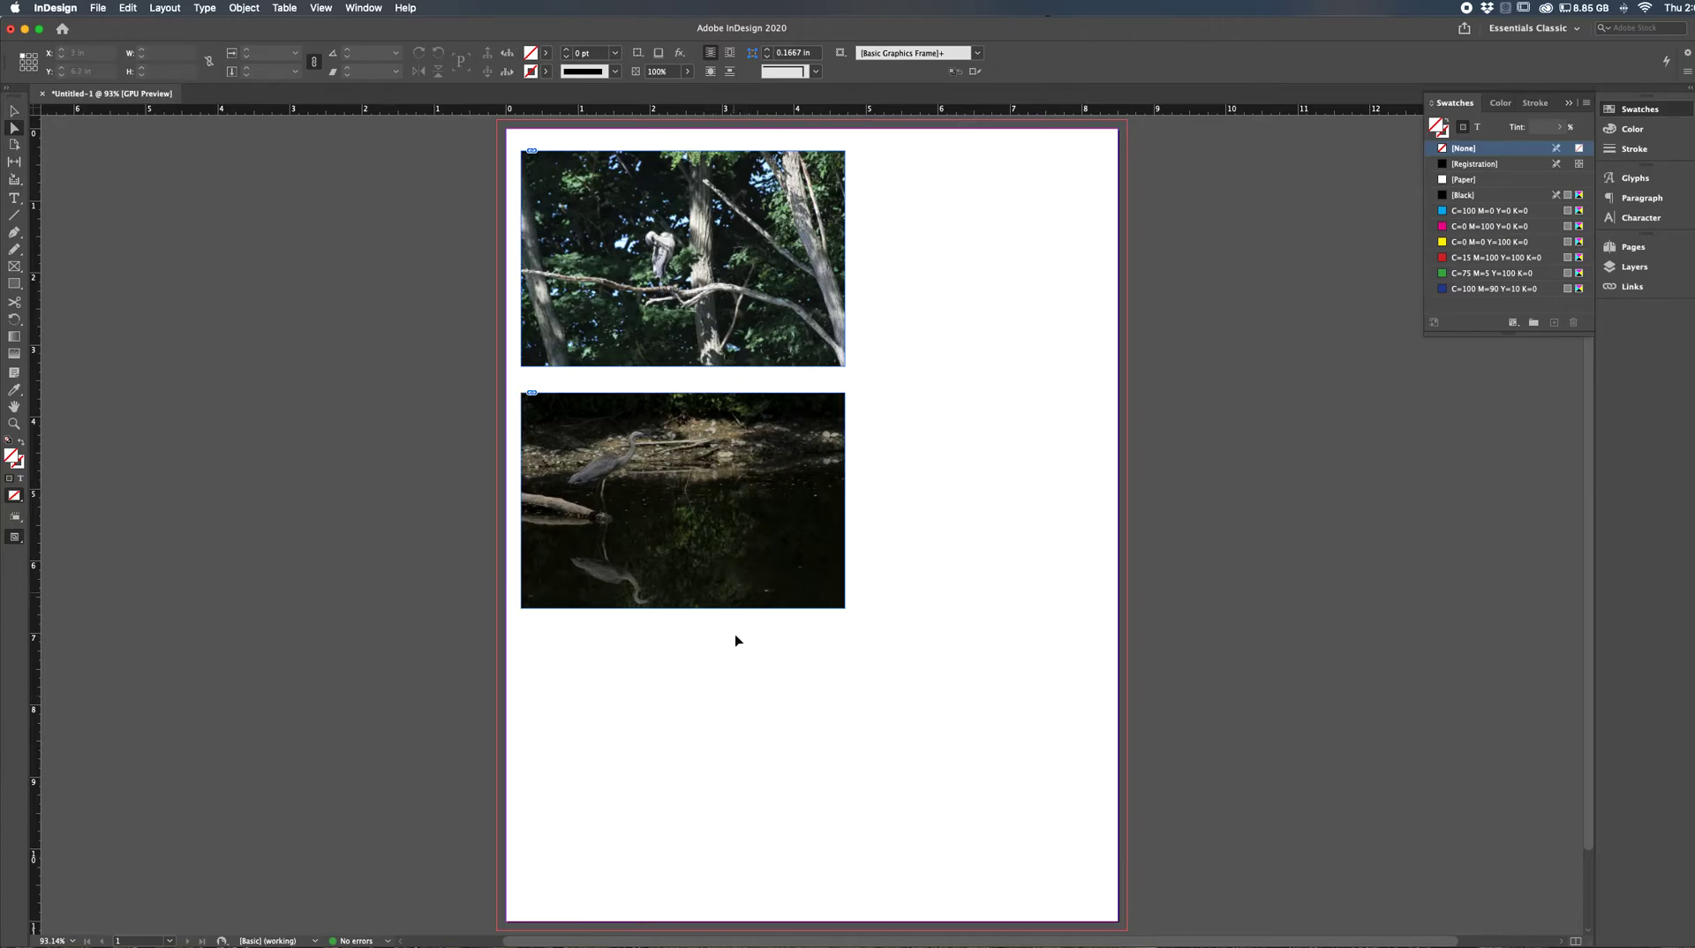
{"action": "key", "text": "v"}
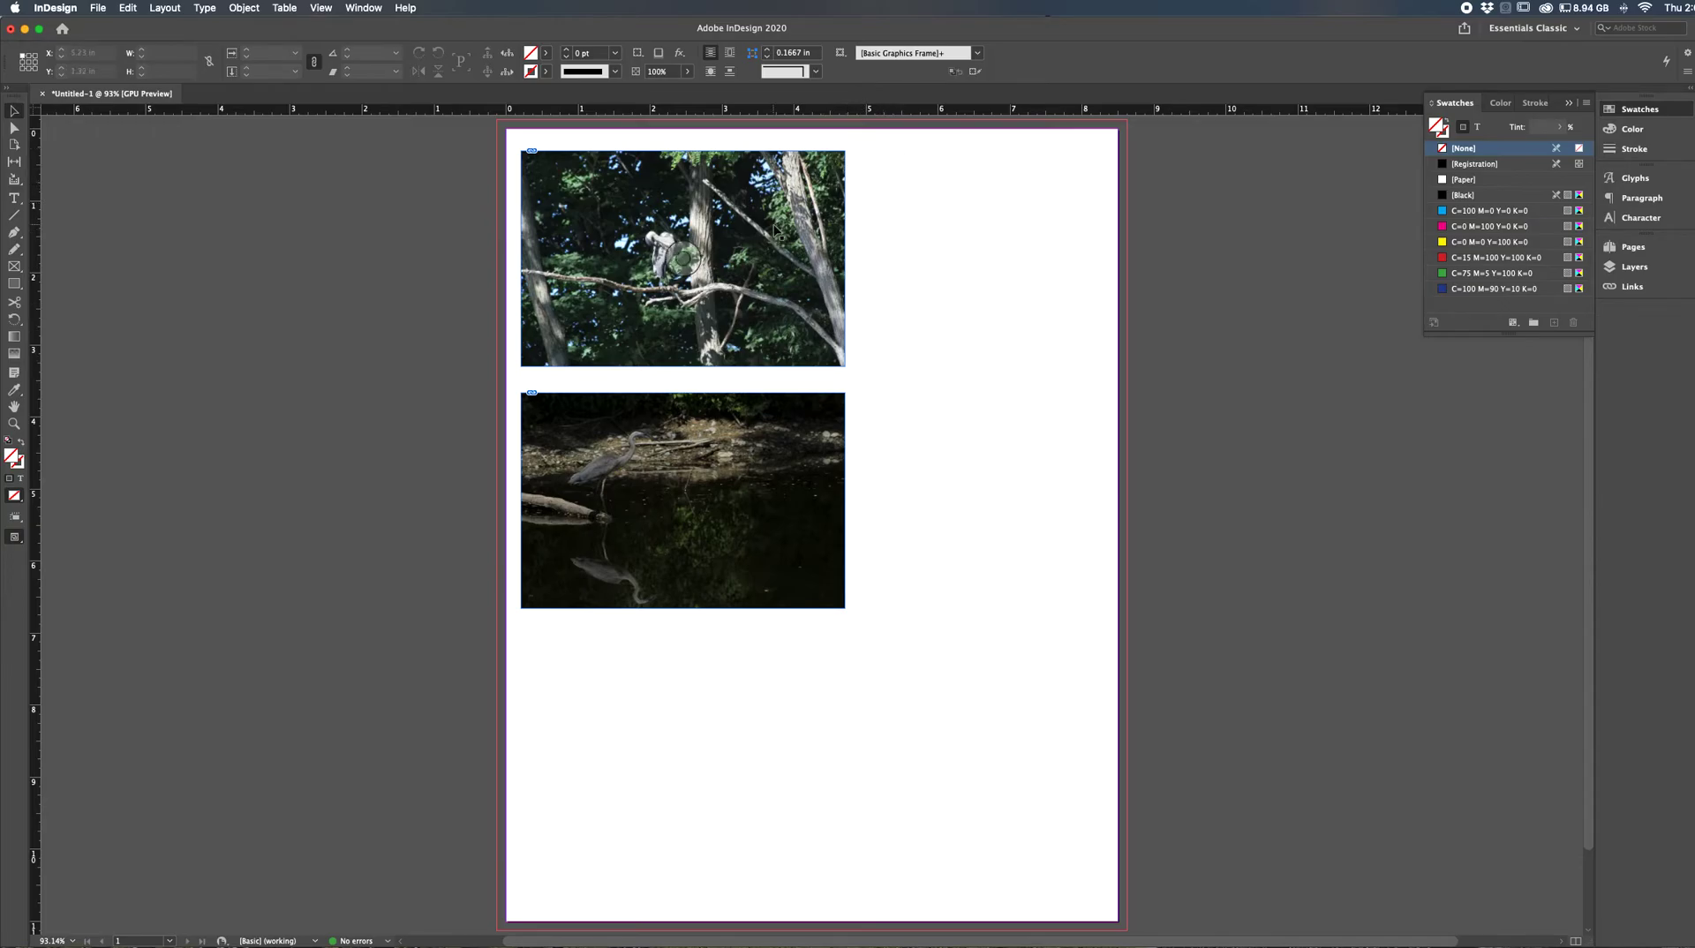
- Draw a text frame about 3.3 by 6.4 in beside the two photos and enter "Typing text" in it
{"action": "left_click", "coordinate": [14, 198]}
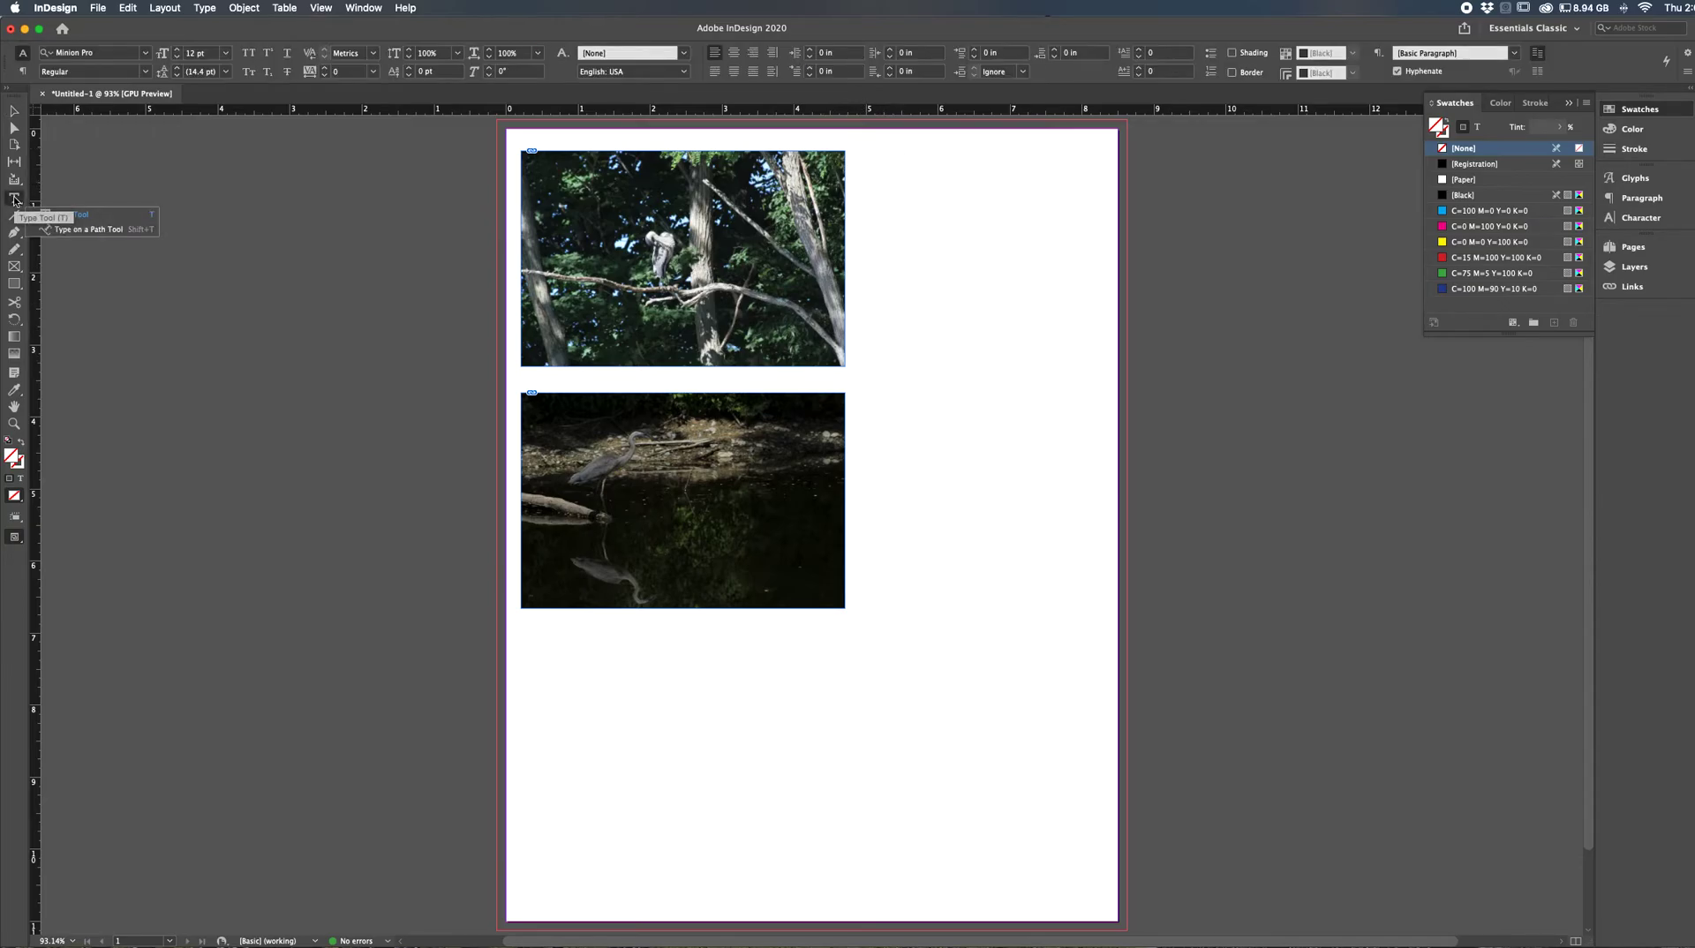
{"action": "left_click_drag", "start_coordinate": [864, 151], "coordinate": [1104, 610]}
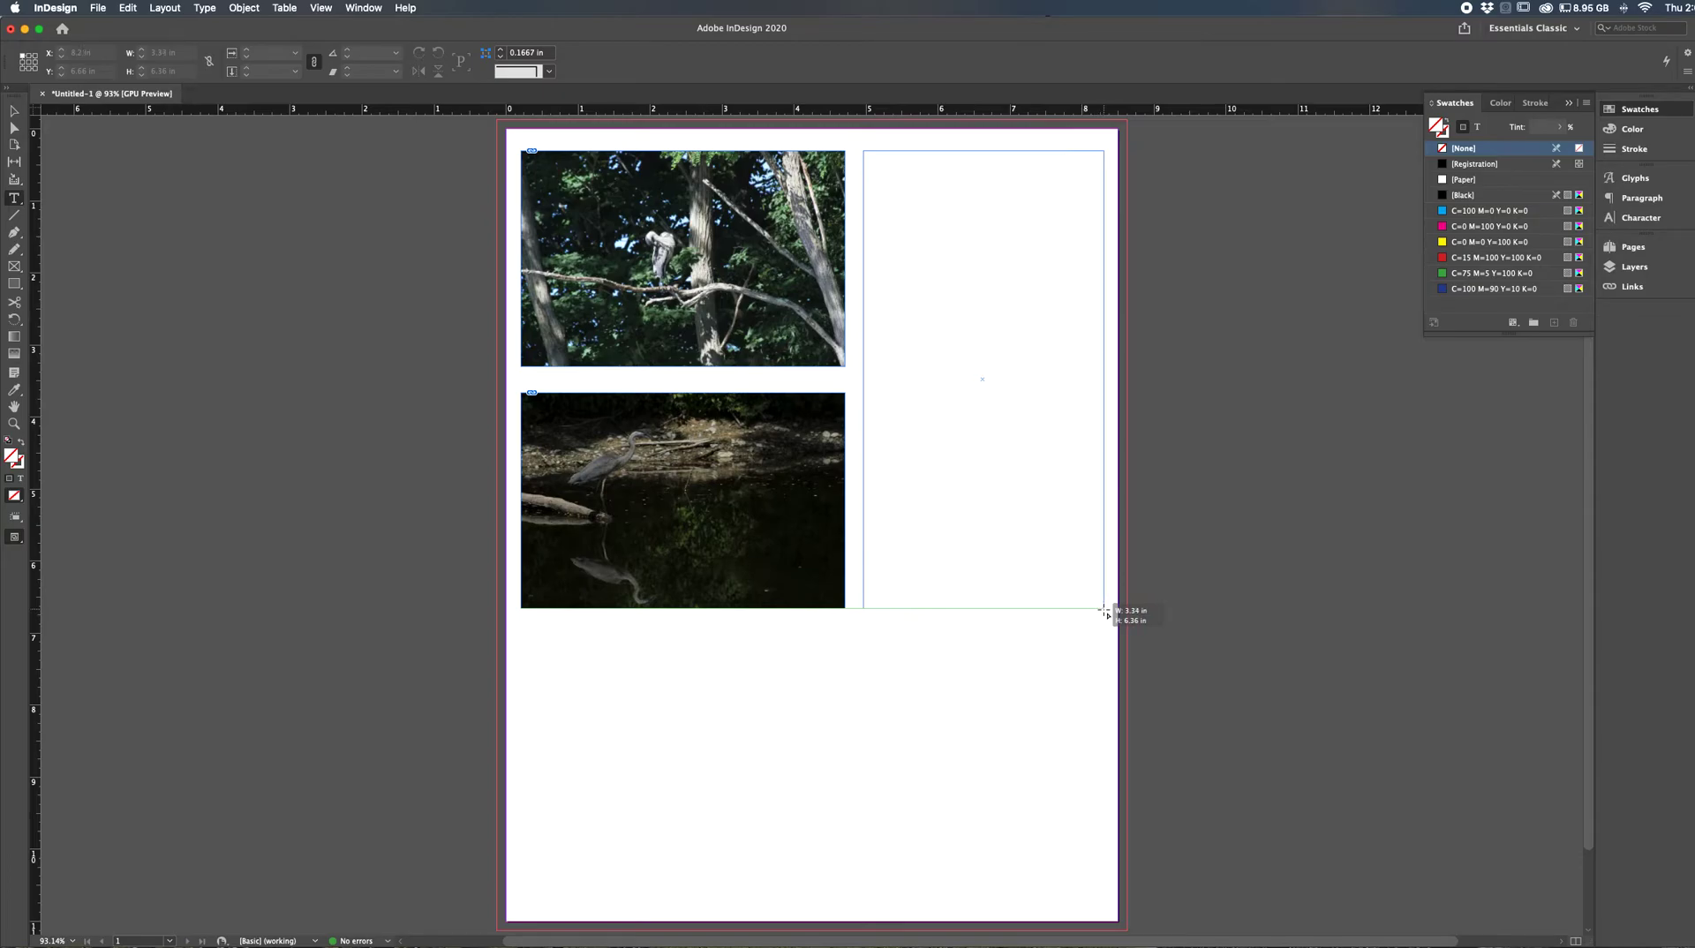
{"action": "left_click_drag", "start_coordinate": [1105, 611], "coordinate": [1103, 610]}
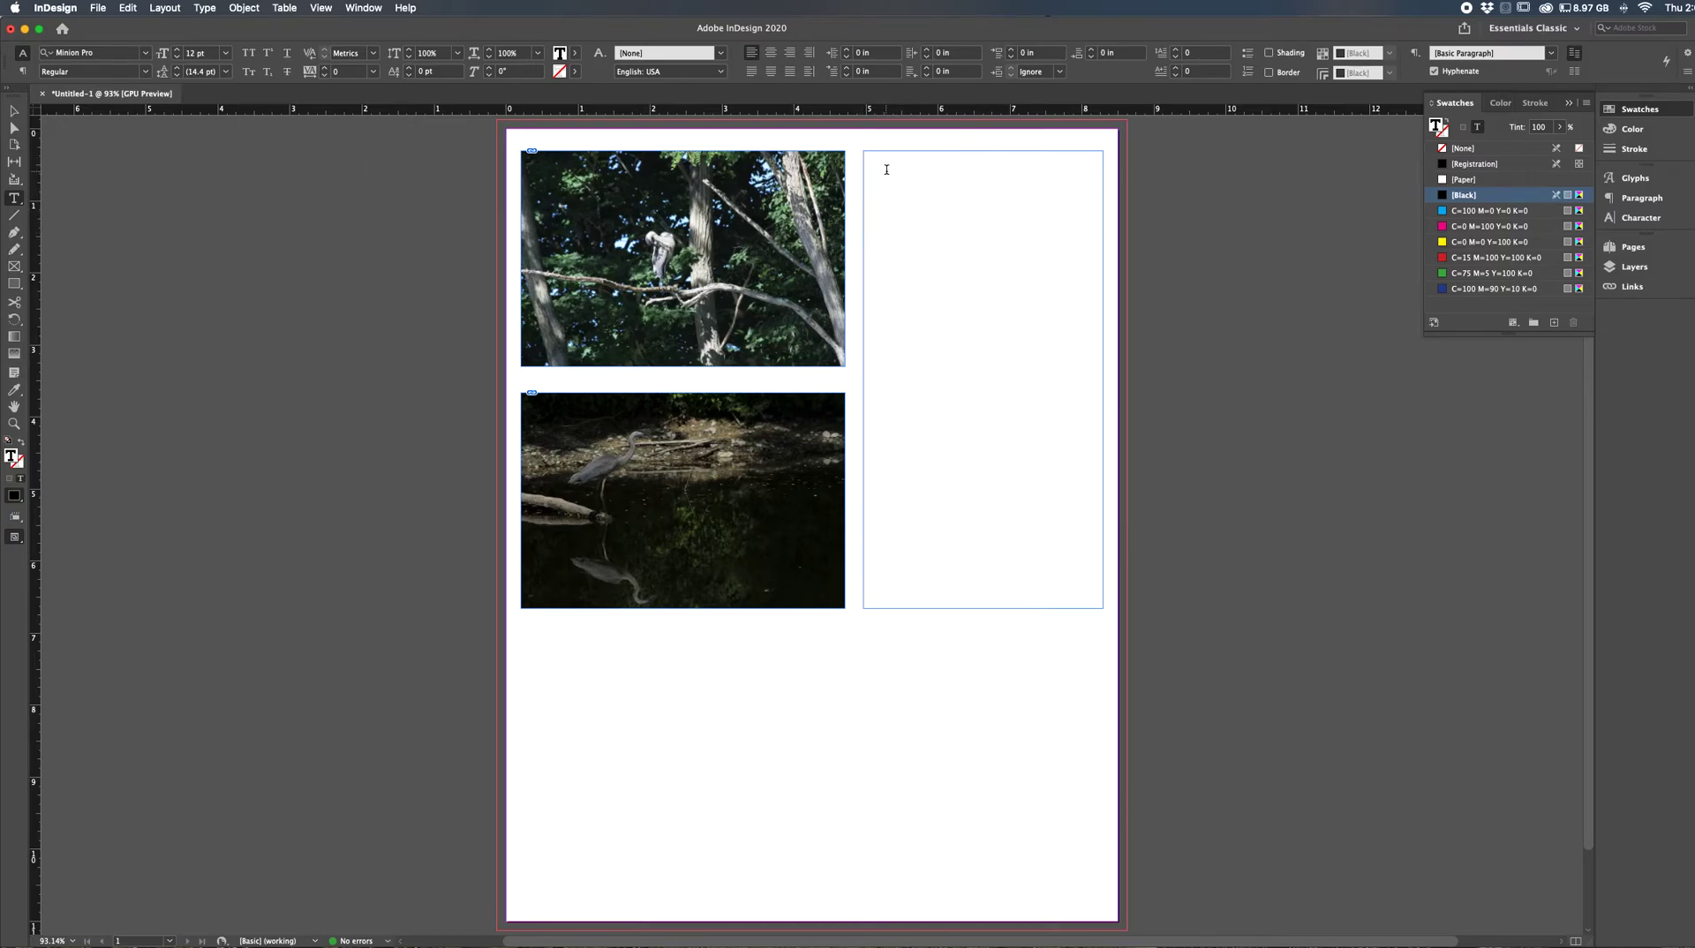
{"action": "type", "text": "Typing text"}
- Change the font of "Typing text" to Hiragino Maru Gothic Pro and deselect the text
{"action": "left_click_drag", "start_coordinate": [924, 158], "coordinate": [861, 156]}
{"action": "left_click", "coordinate": [146, 53]}
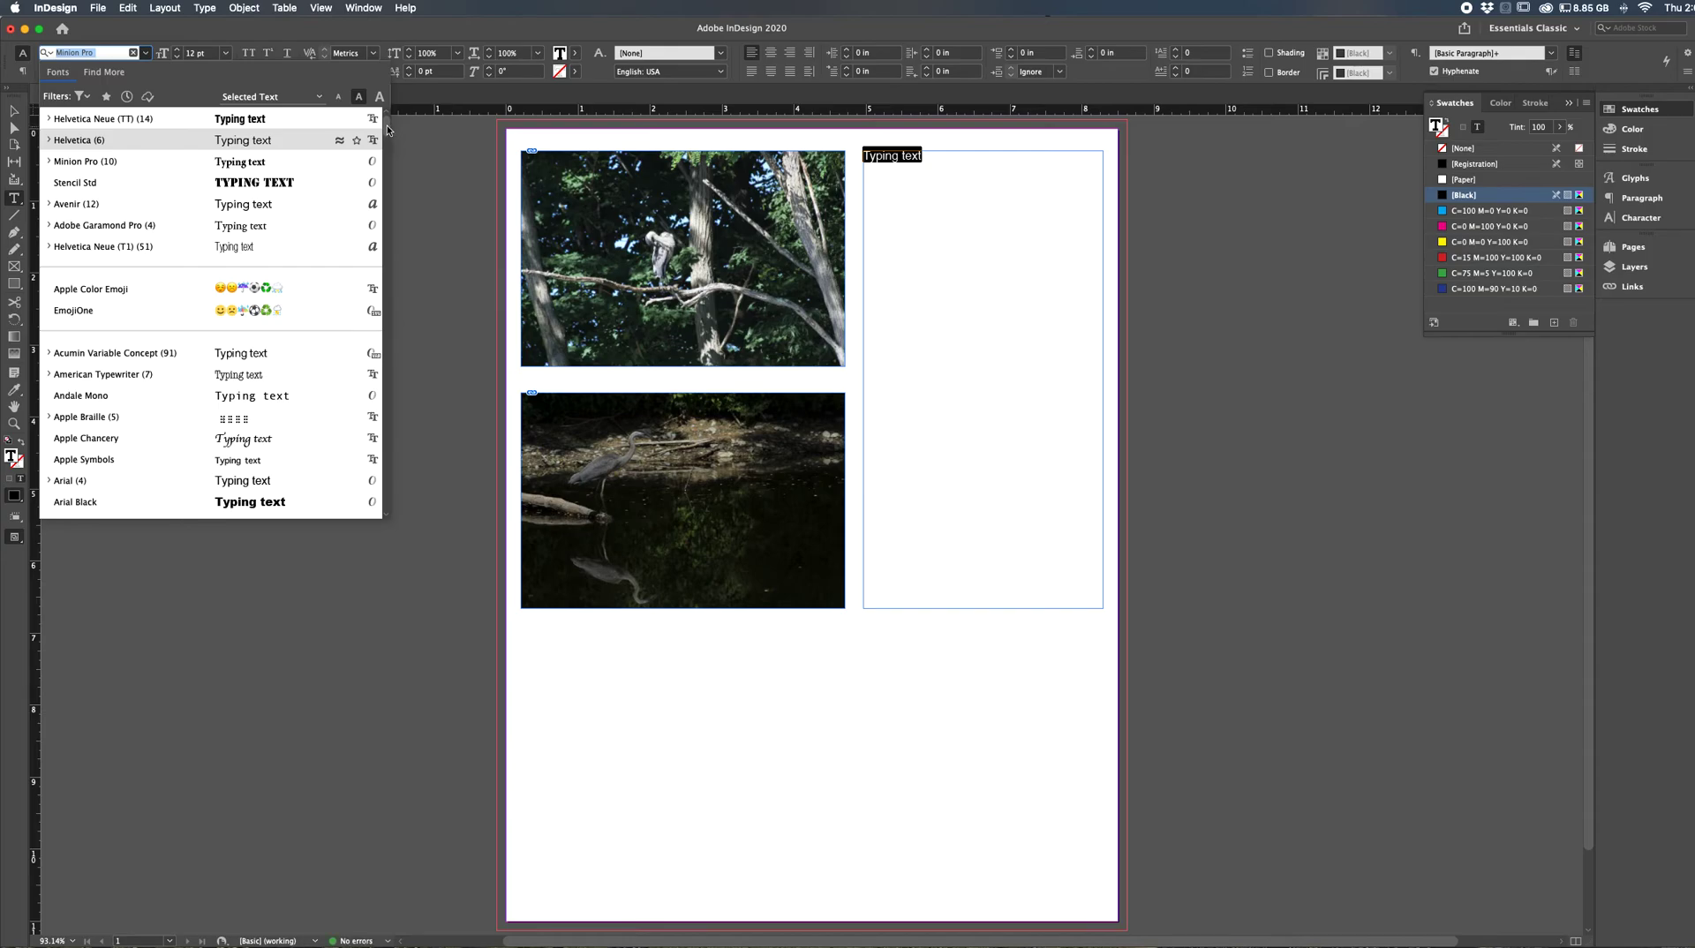
{"action": "scroll", "coordinate": [388, 133], "scroll_direction": "down", "scroll_amount": 2}
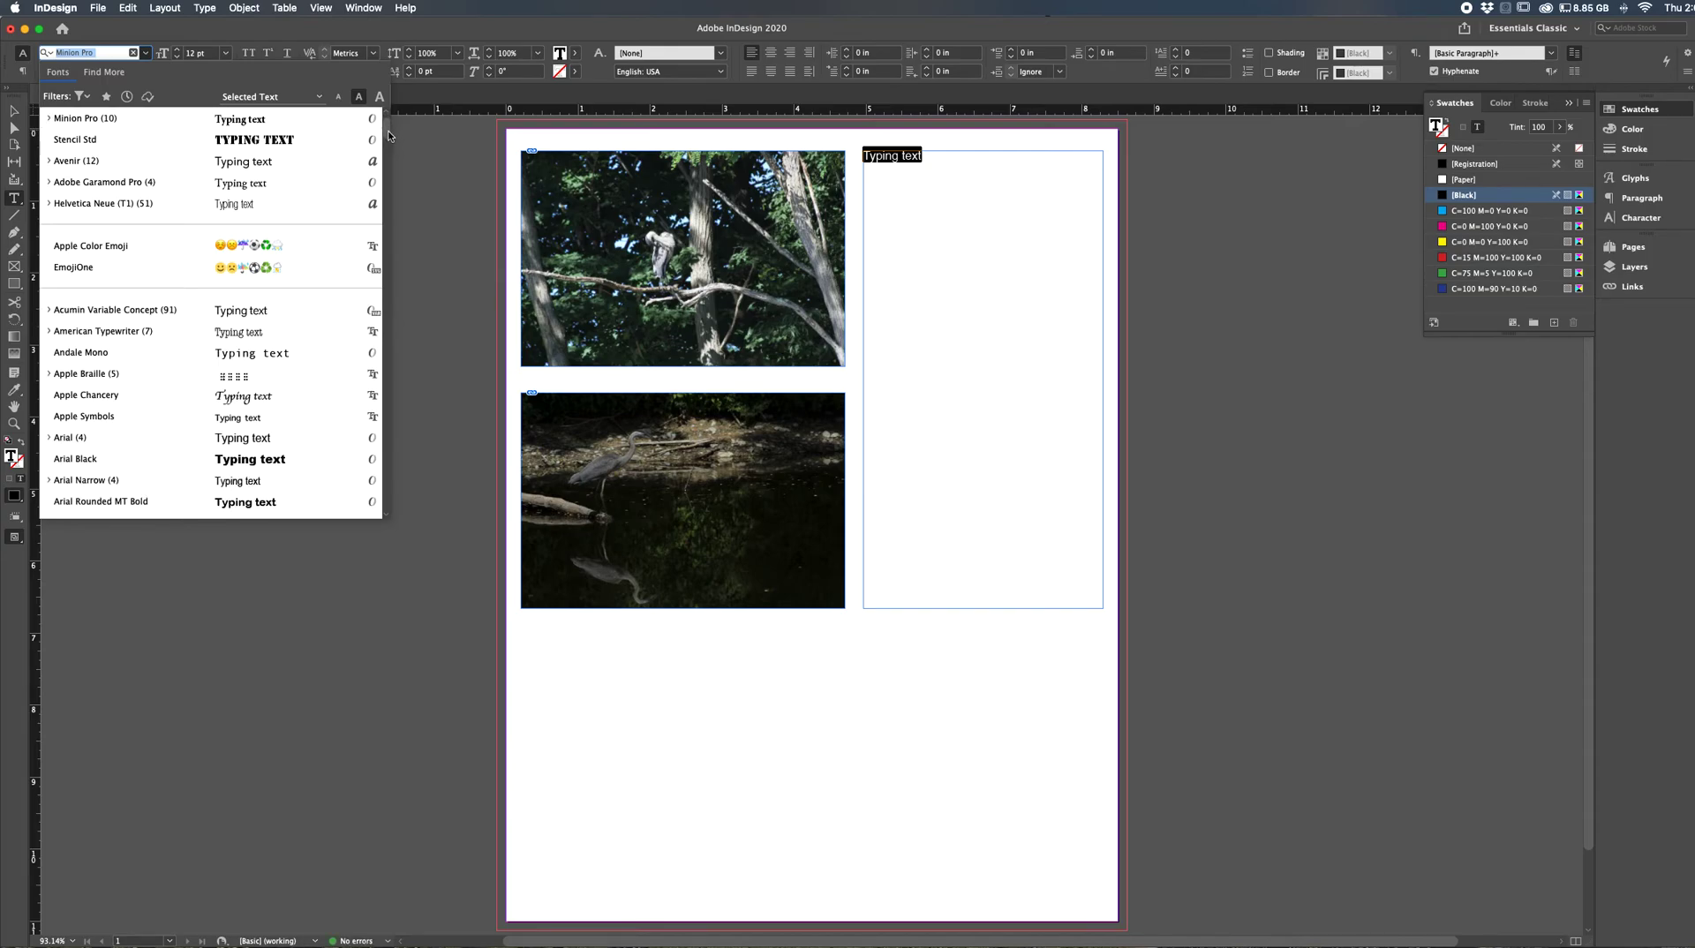
{"action": "scroll", "coordinate": [388, 135], "scroll_direction": "down", "scroll_amount": 15}
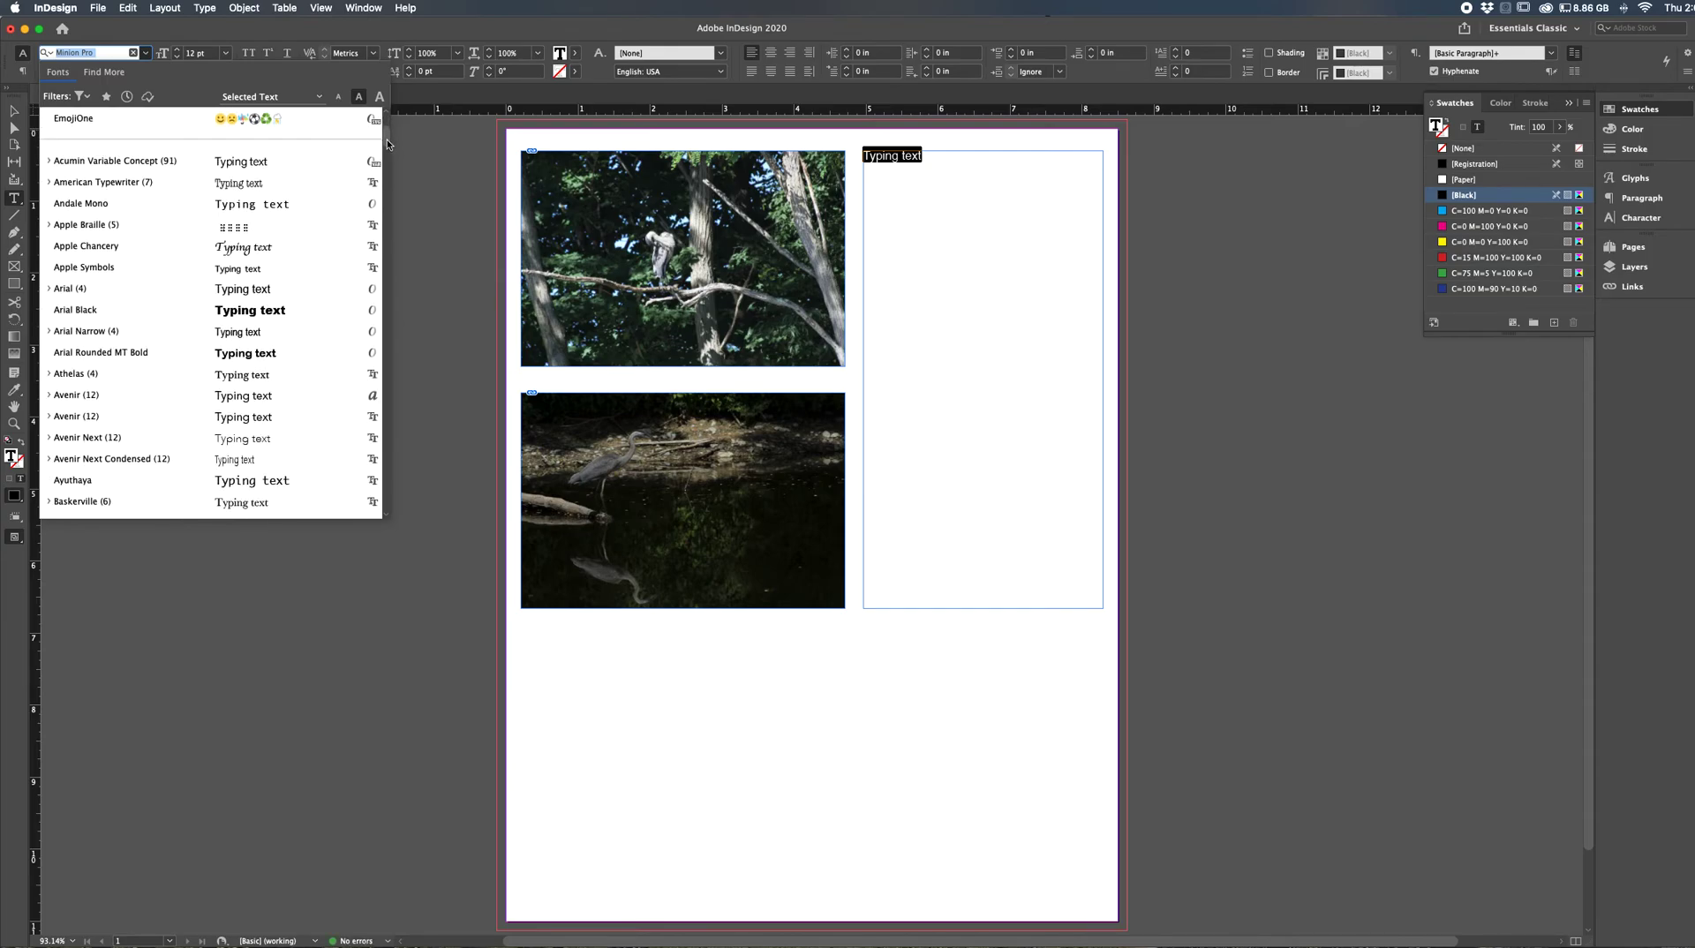
{"action": "left_click_drag", "start_coordinate": [386, 150], "coordinate": [394, 378]}
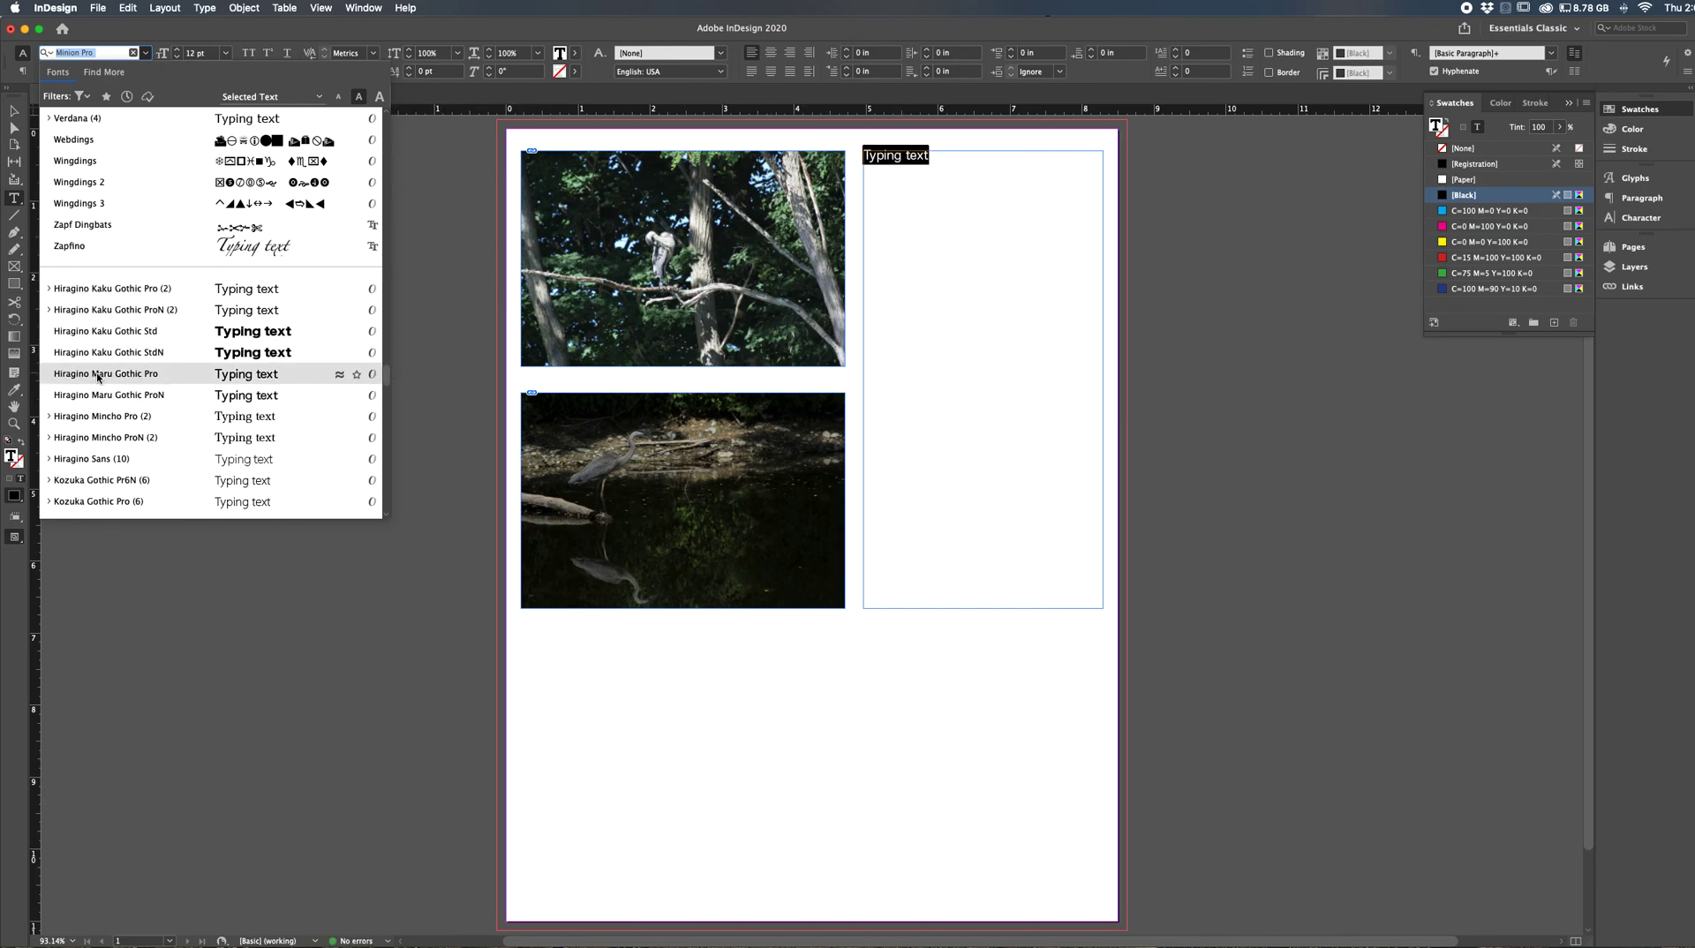
{"action": "left_click", "coordinate": [781, 199]}
{"action": "left_click_drag", "start_coordinate": [933, 162], "coordinate": [861, 161]}
{"action": "left_click", "coordinate": [912, 165]}
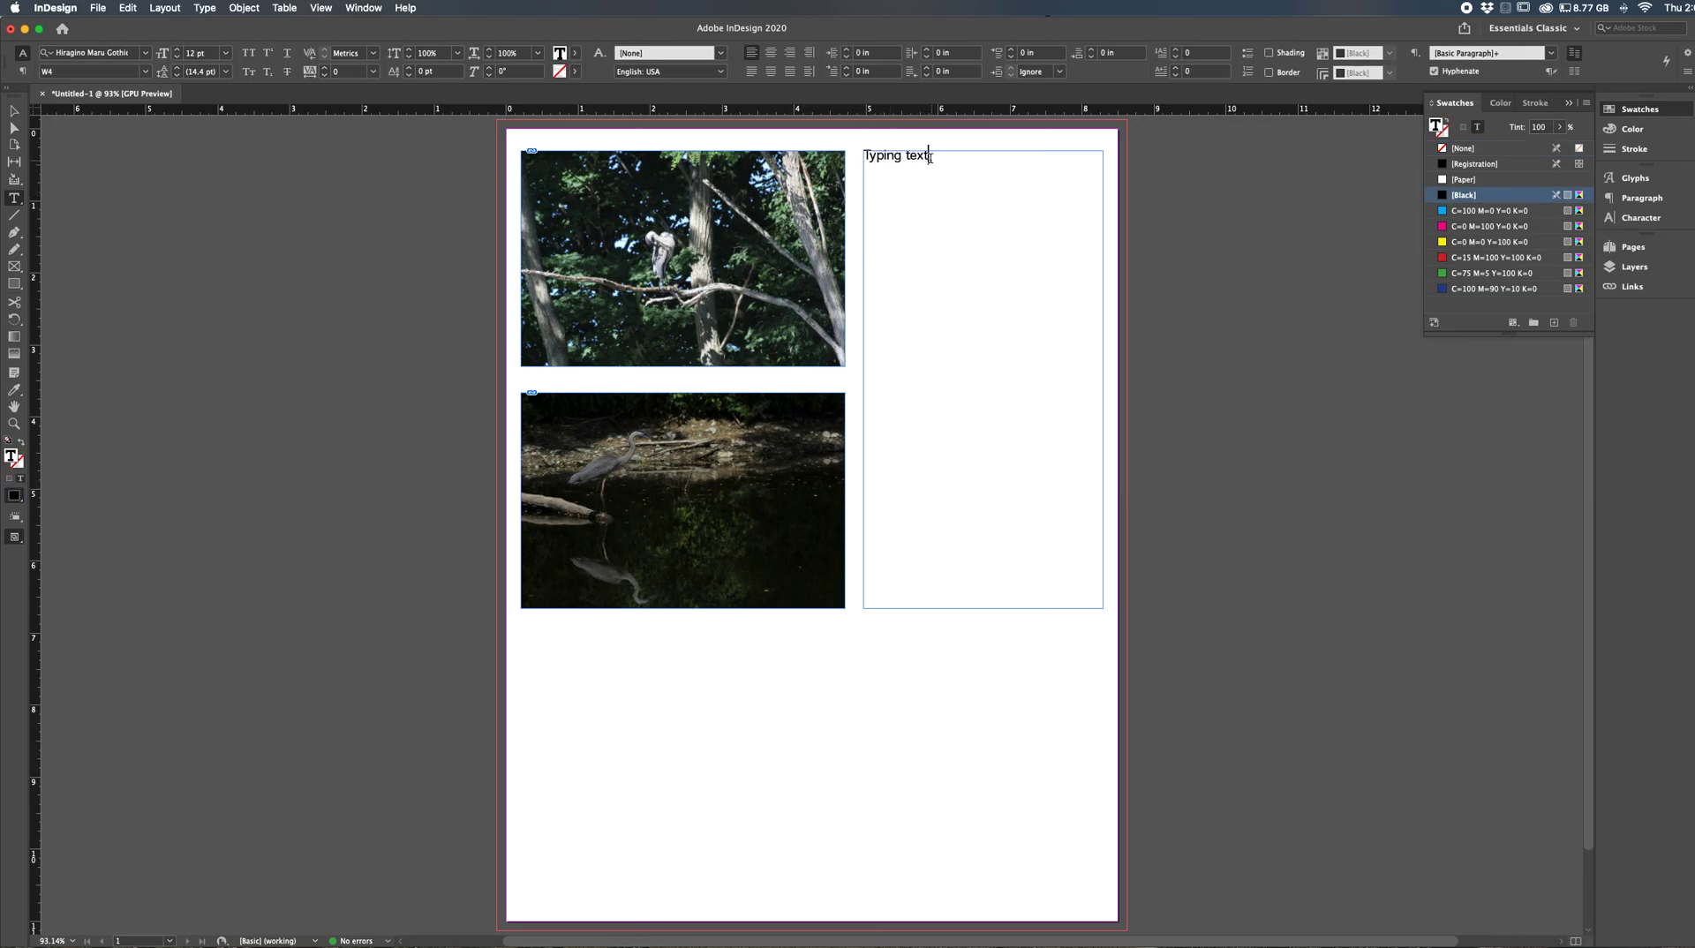